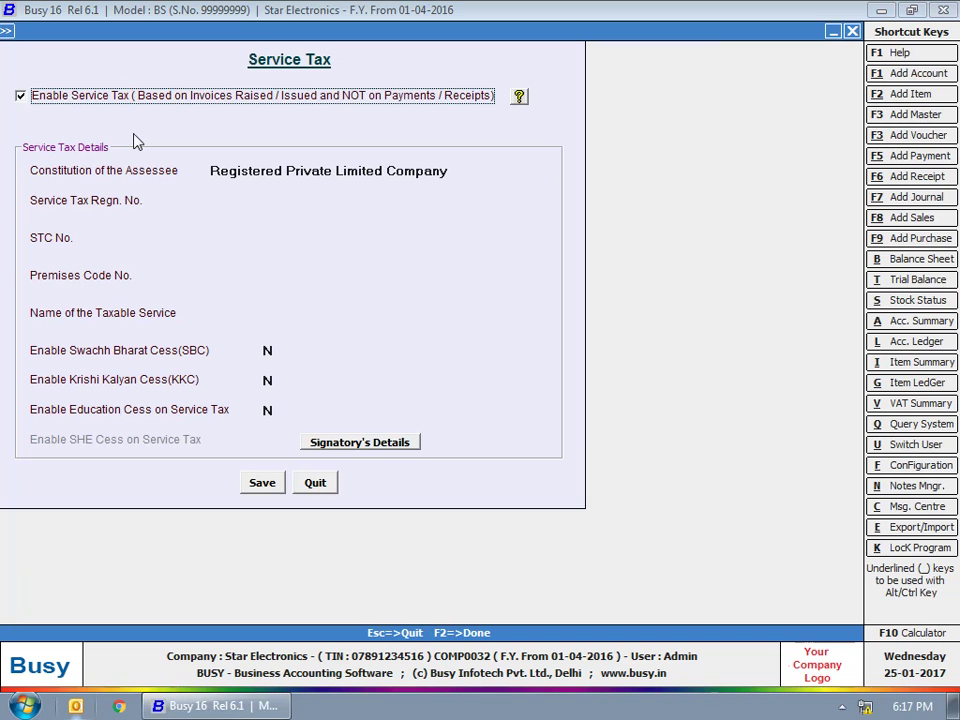
- Enter the service tax registration number and enable SBC and KKC at 0.50% each
left_click(258, 200)
type("st23456")
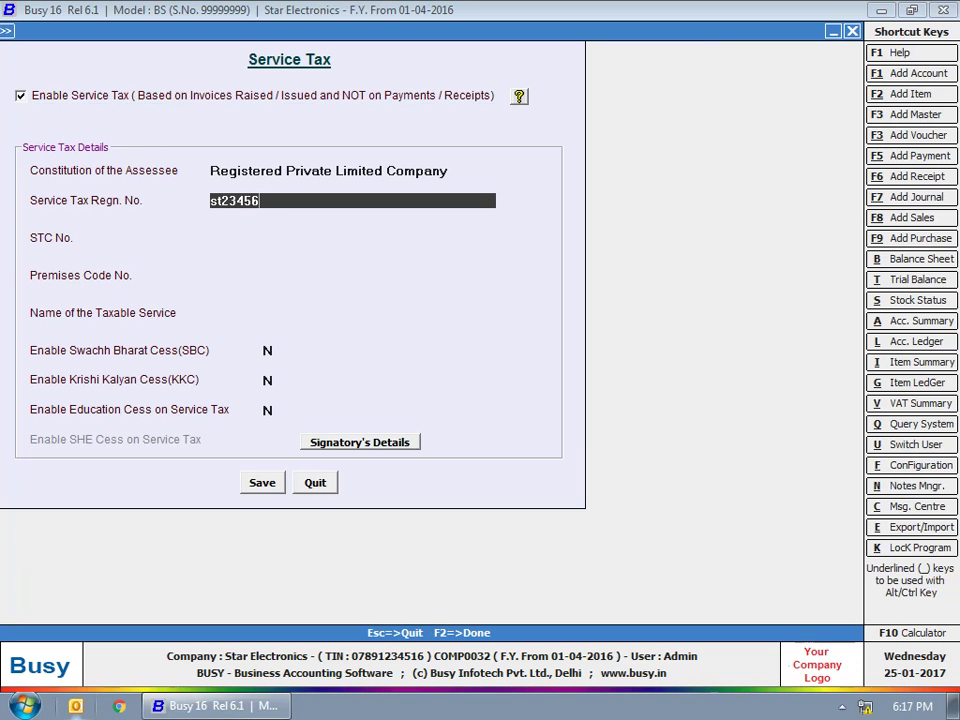
key("Return")
key("Return")
key("Return")
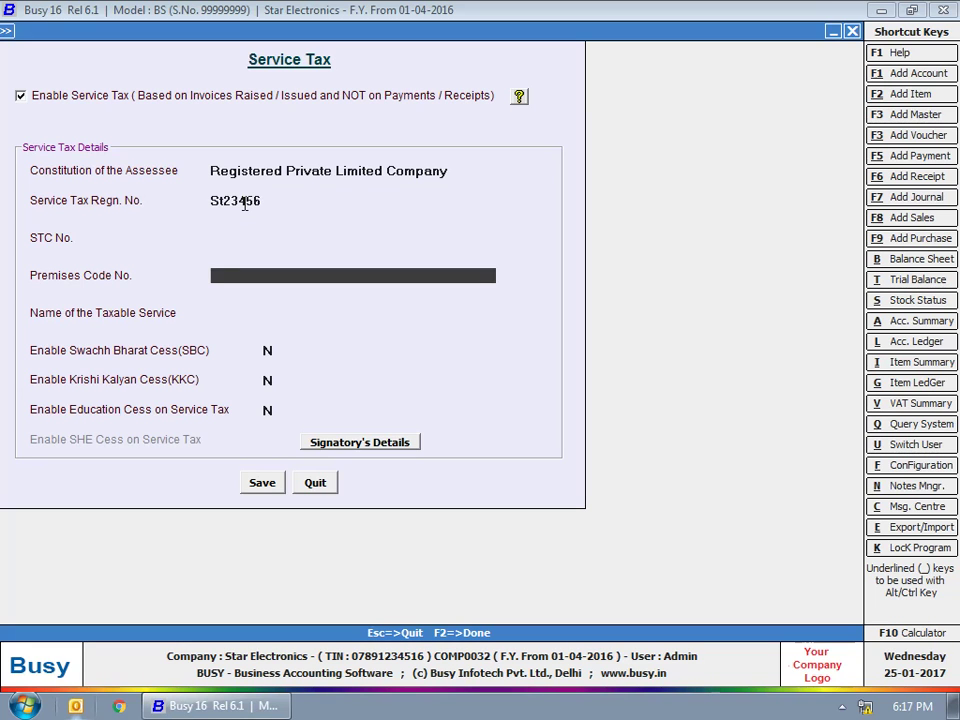
key("Return")
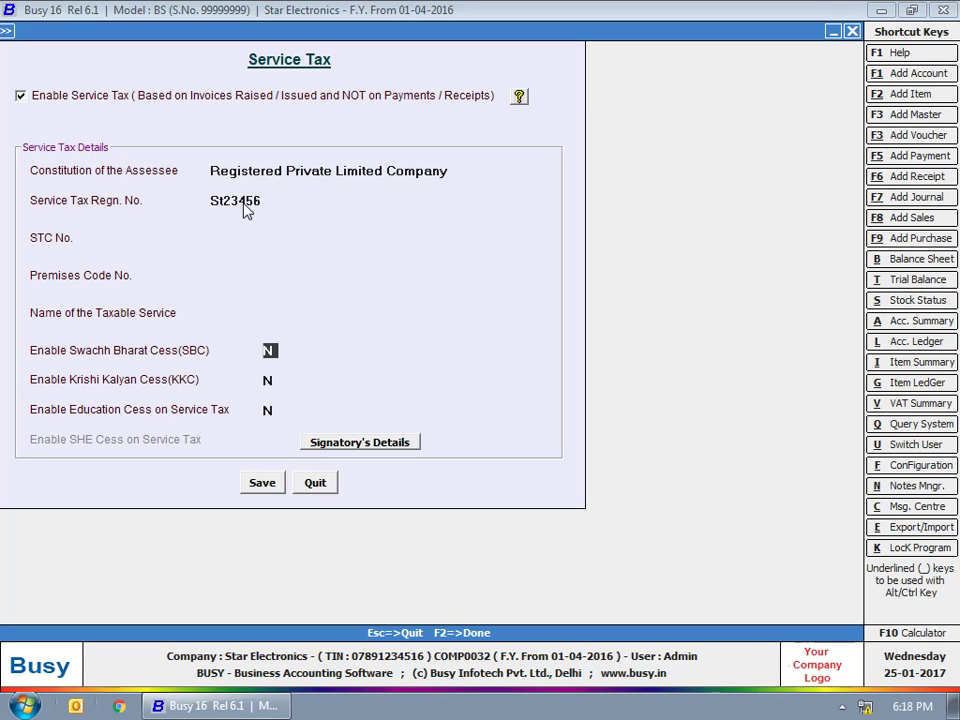
type("Y")
key("Return")
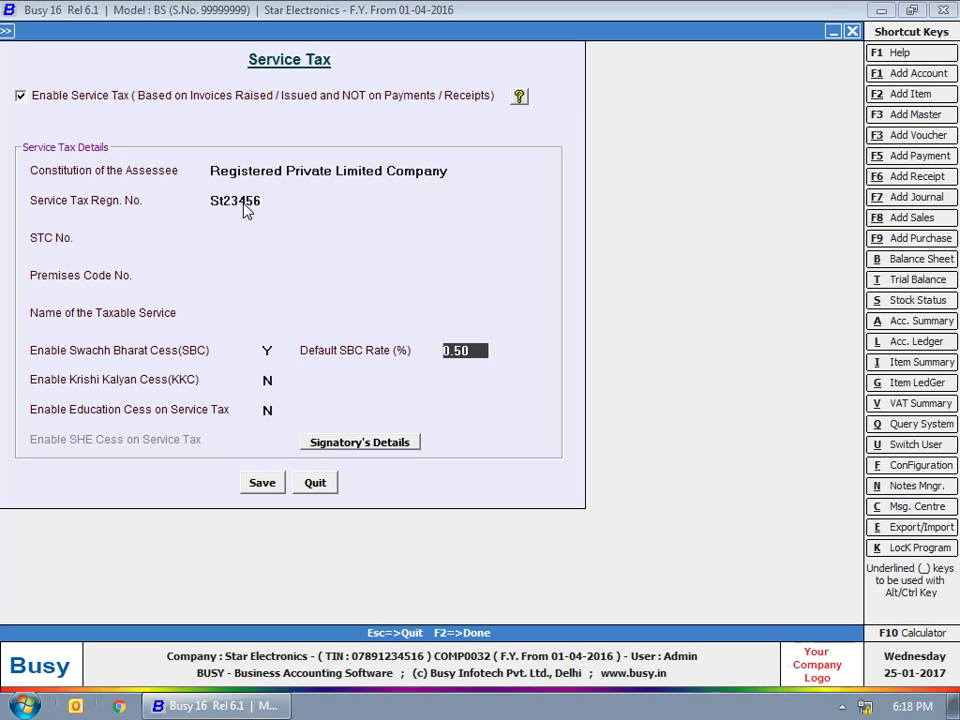
key("Return")
type("Y")
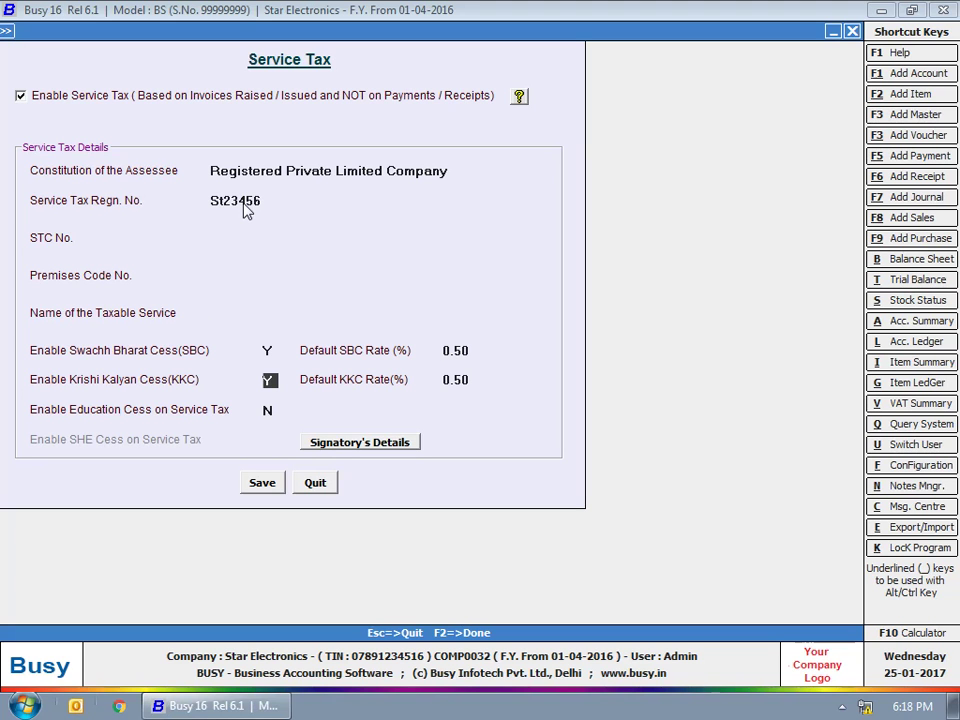
key("Return")
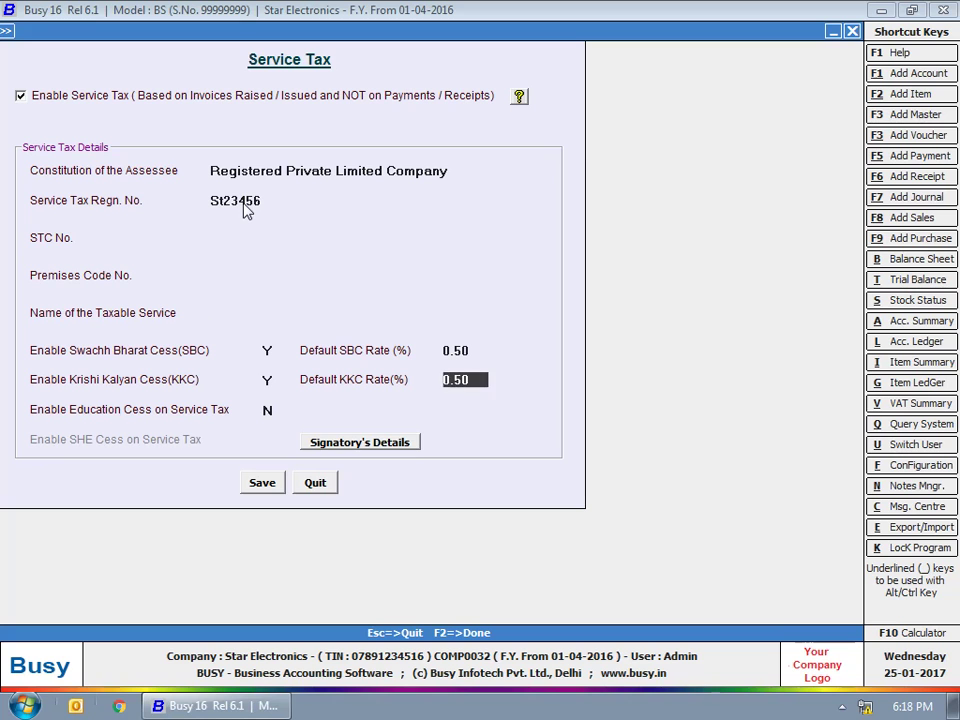
key("Return")
- Fill in the authorised signatory's names with the designation Accounts Officer
key("Return")
key("Return")
type("Rahul Goenka")
key("Return")
type("Harish Goenka")
key("Return")
type("Accounts ")
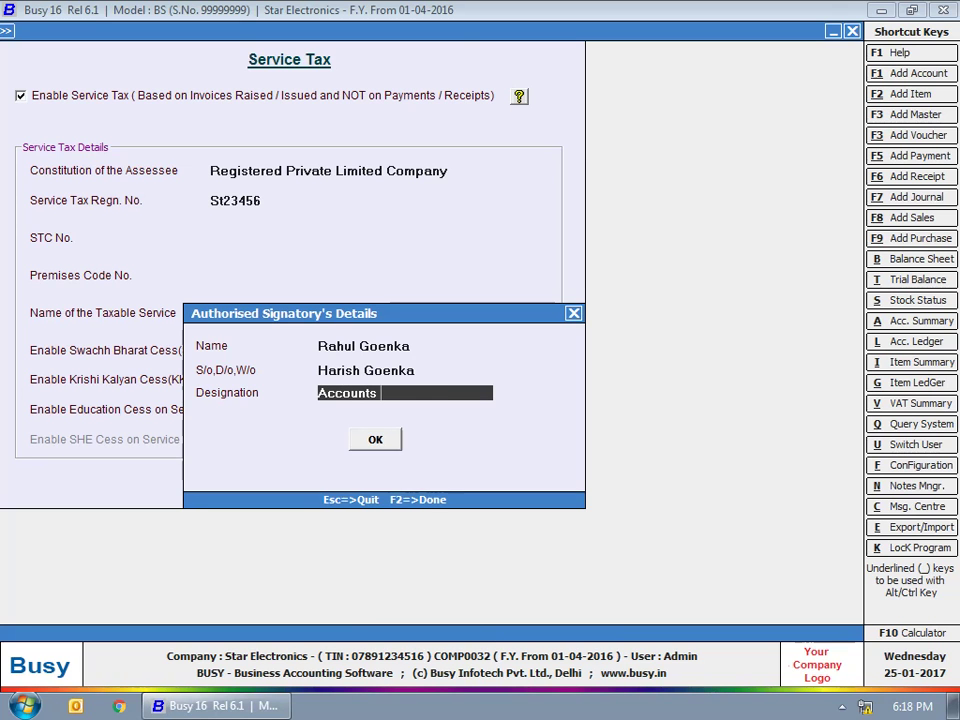
type("Officer")
key("Return")
- Save the service tax settings, then open the Services sale type for modification
left_click(270, 483)
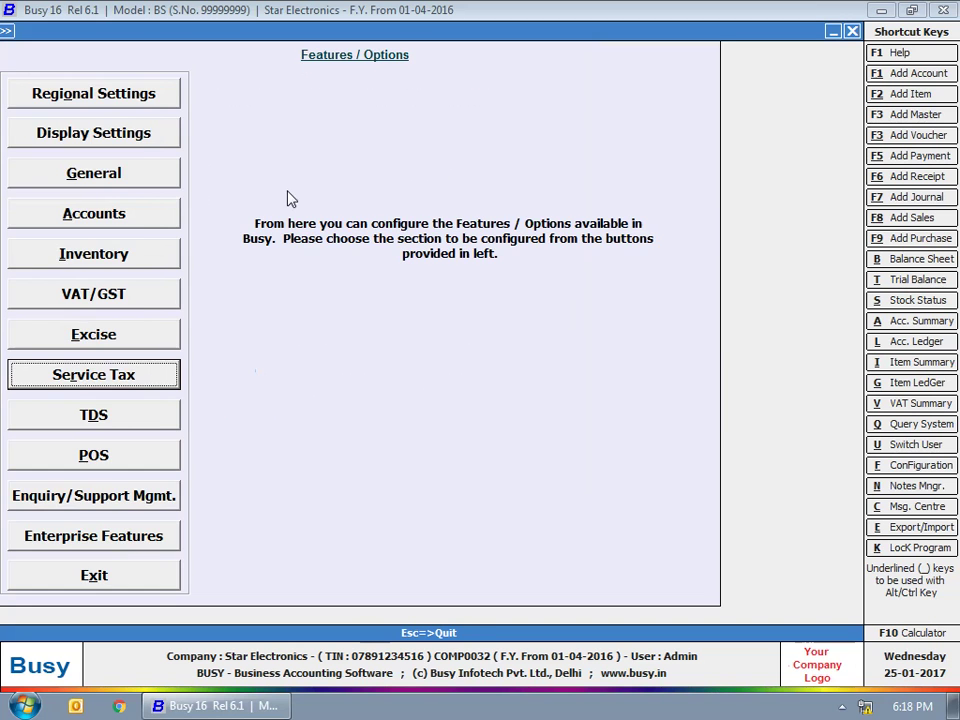
key("Escape")
key("Escape")
left_click(144, 50)
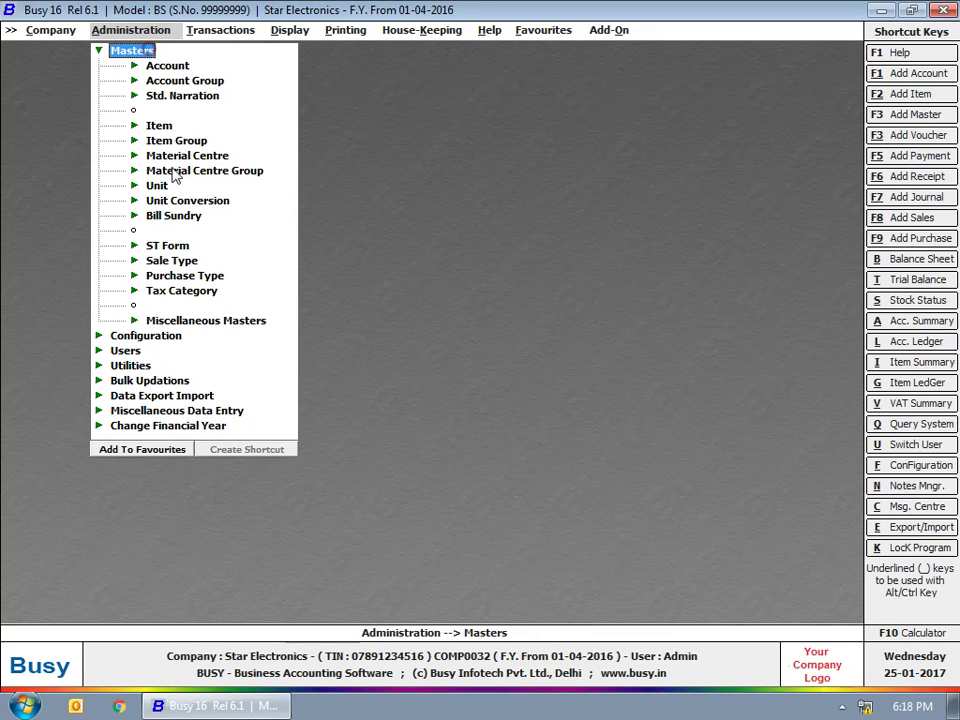
left_click(174, 259)
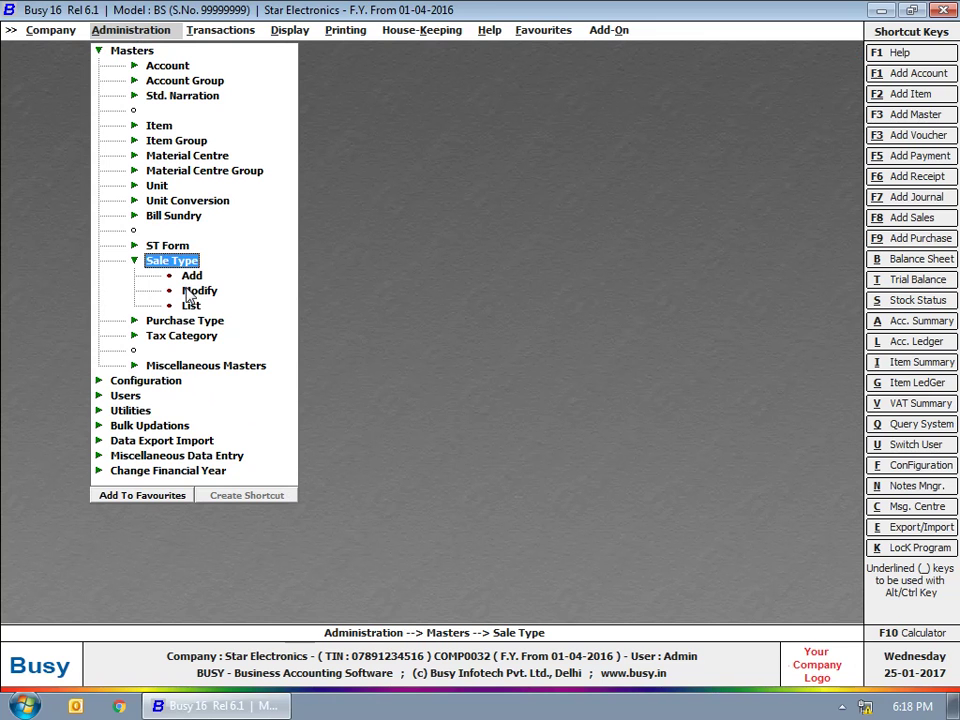
left_click(188, 292)
type("ser")
key("Return")
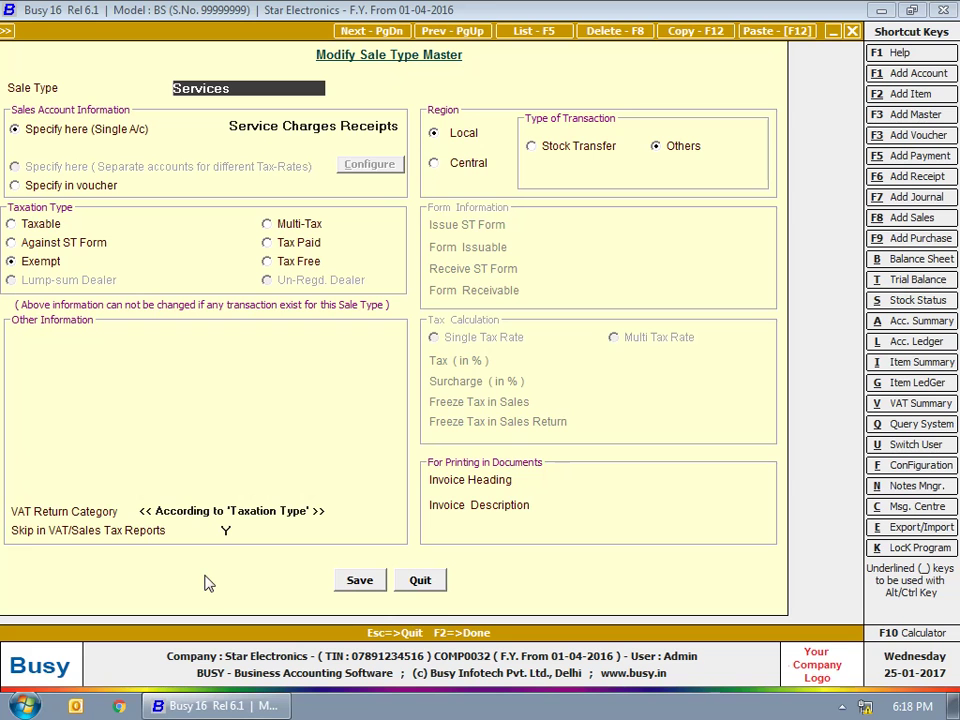
- Review the Services sale type, then close it and the sale type list
left_click(247, 573)
left_click(430, 582)
key("Escape")
key("Escape")
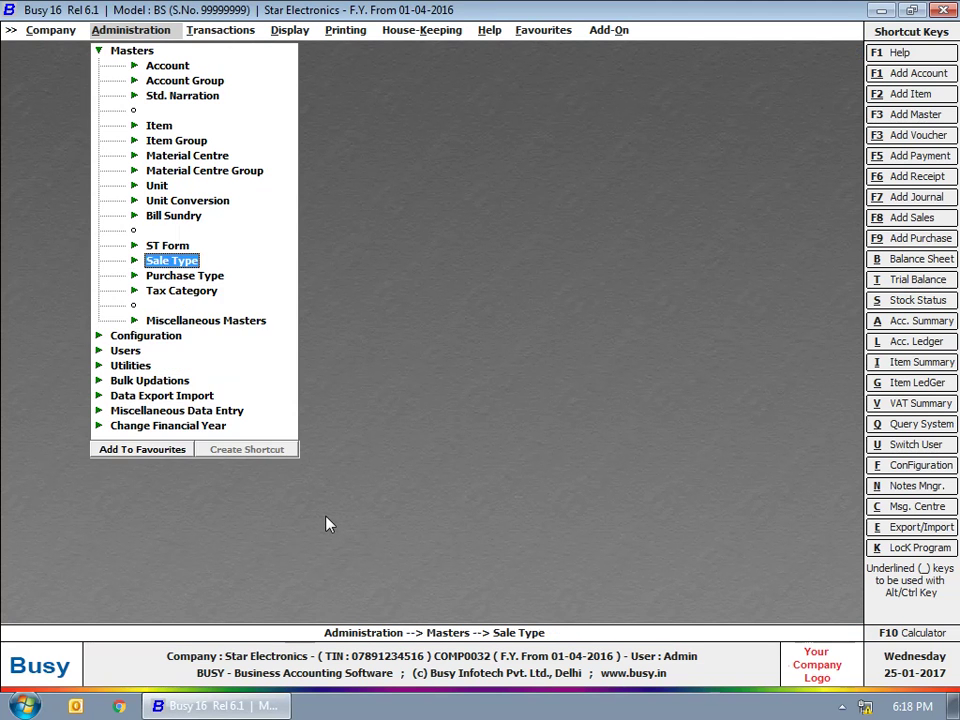
left_click(178, 216)
left_click(190, 247)
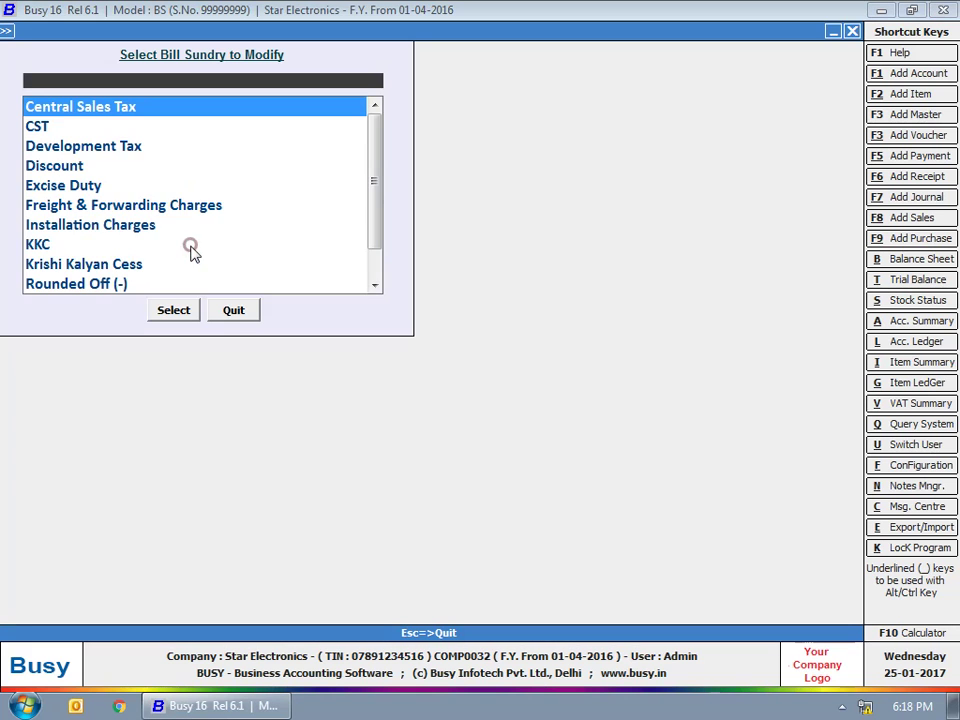
type("se")
key("Return")
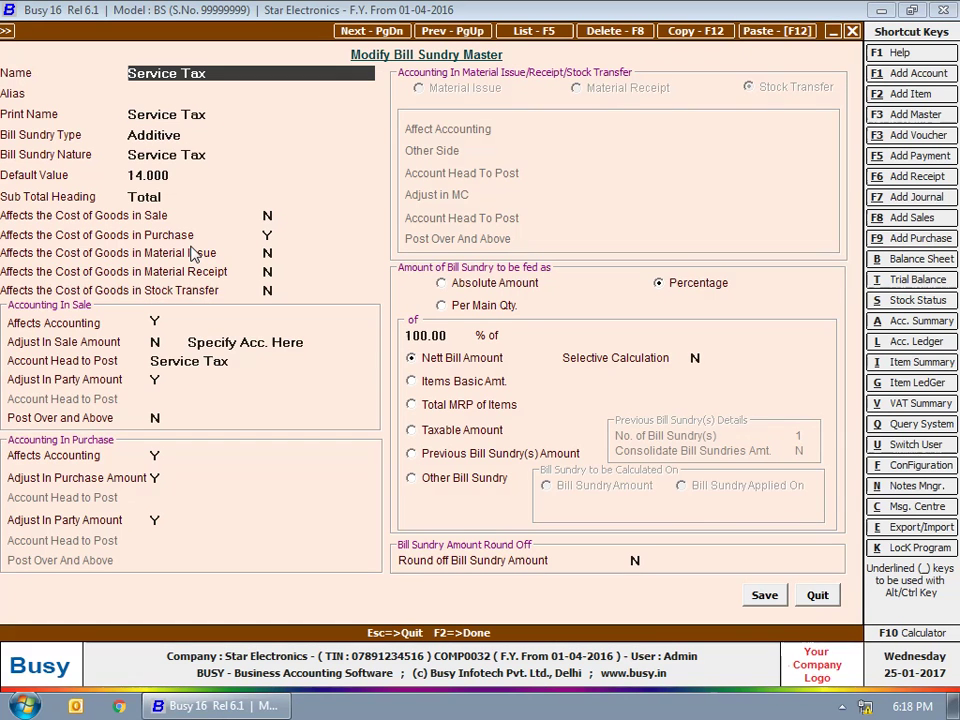
key("Return")
key("Return")
key("Return")
key("Return")
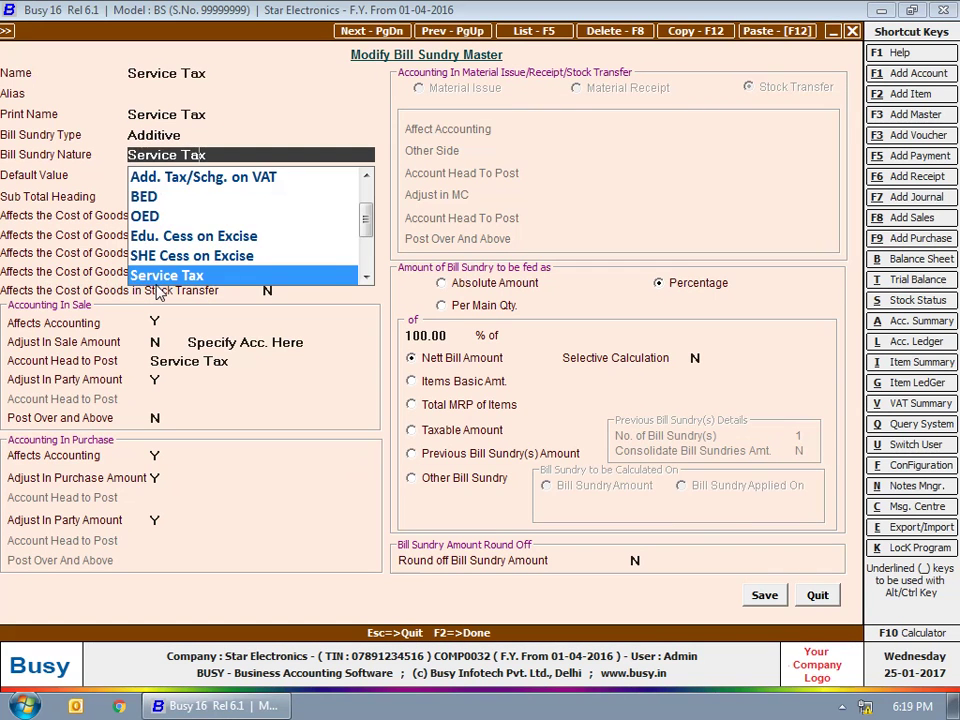
key("Return")
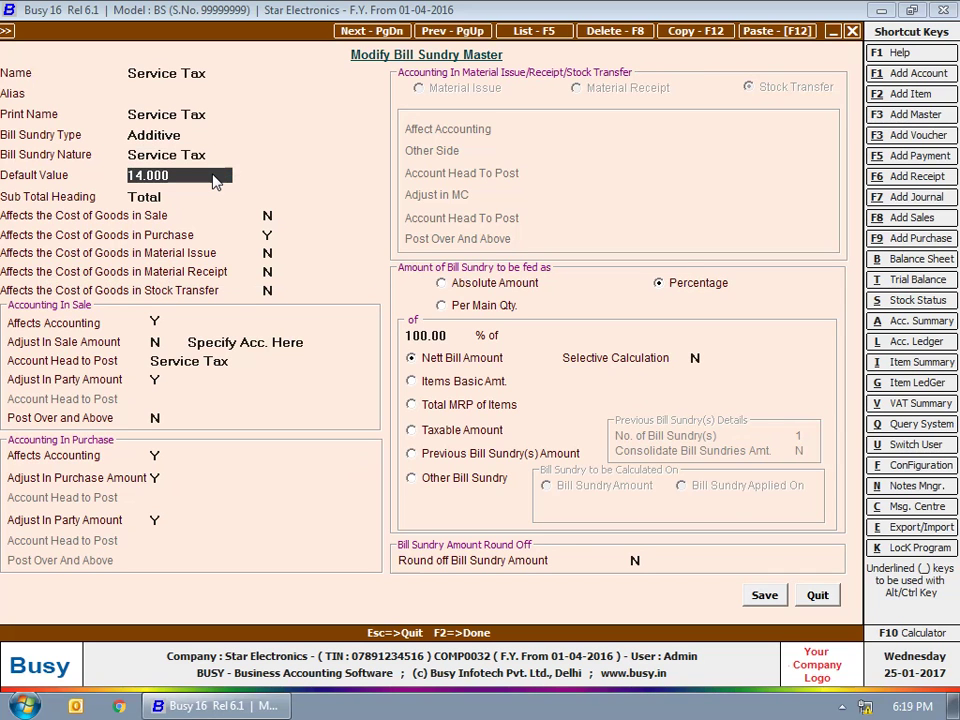
left_click(818, 596)
key("Escape")
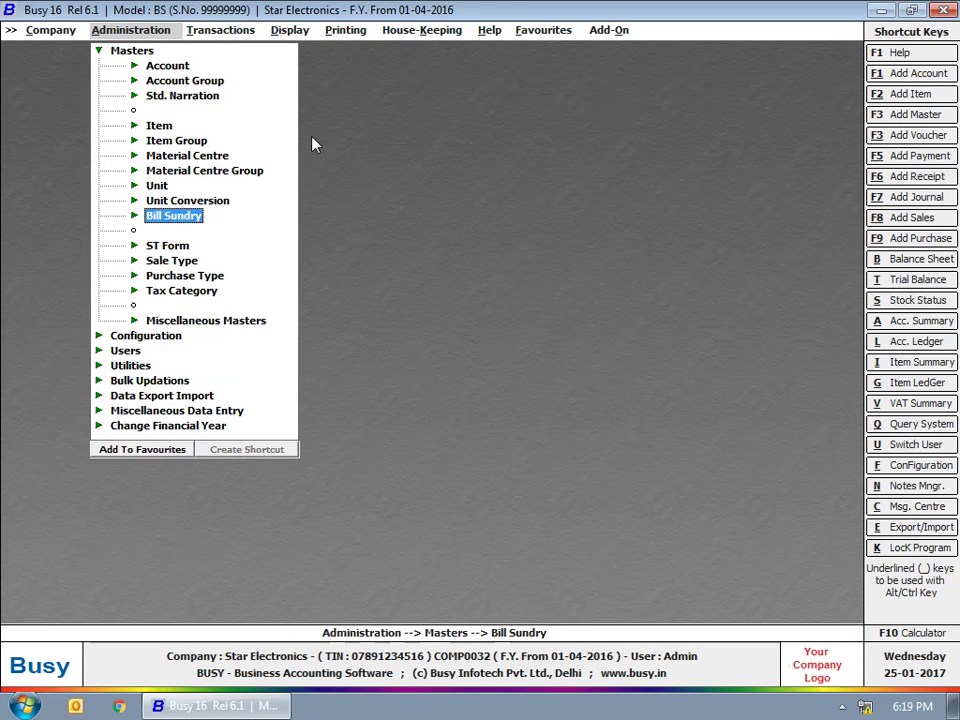
key("Escape")
- Add a new journal voucher in the Main series
left_click(226, 32)
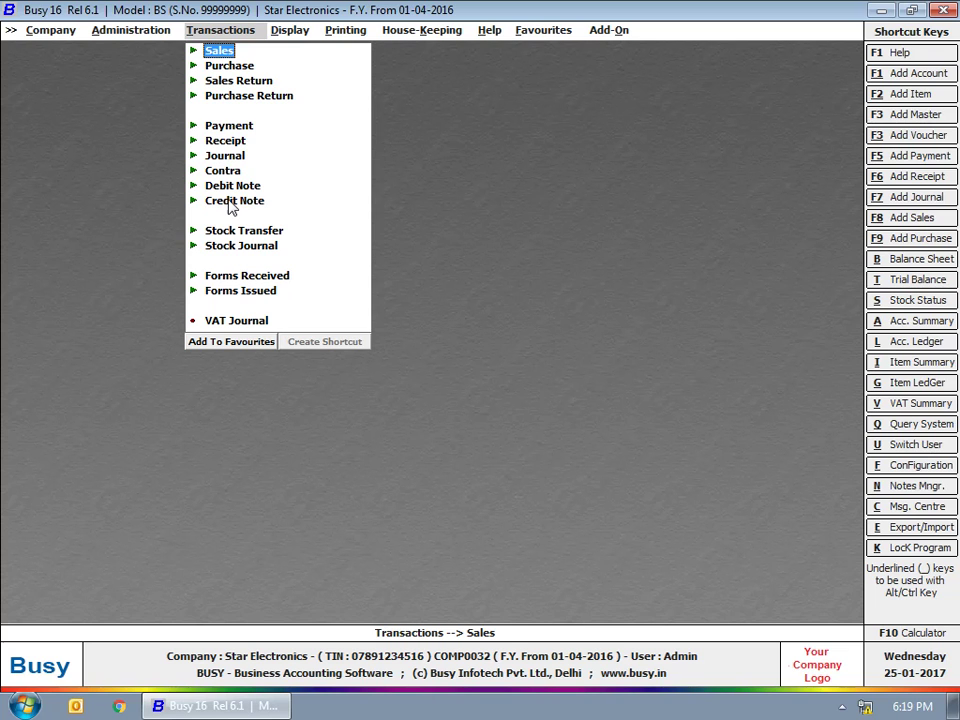
left_click(229, 157)
left_click(256, 172)
key("Return")
- Date the voucher 10-05-2016 and debit Professional Services 20,000 and Service Tax 2,800
type("10-05")
key("Return")
key("Return")
left_click(258, 181)
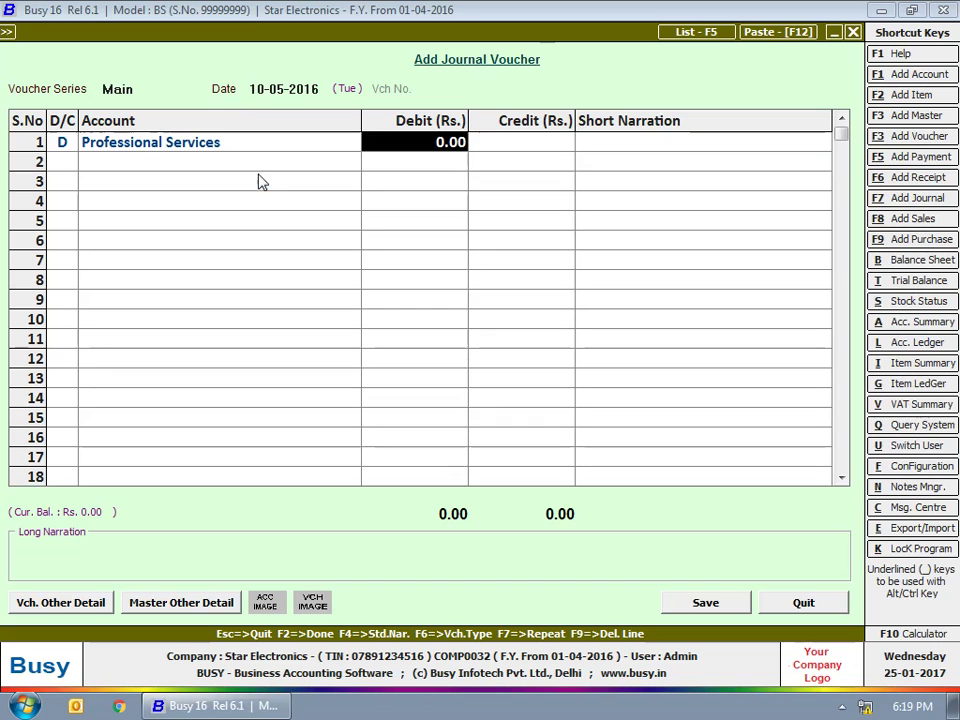
type("20000")
key("Return")
key("Return")
key("Return")
key("Left")
type("d")
key("Return")
type("service")
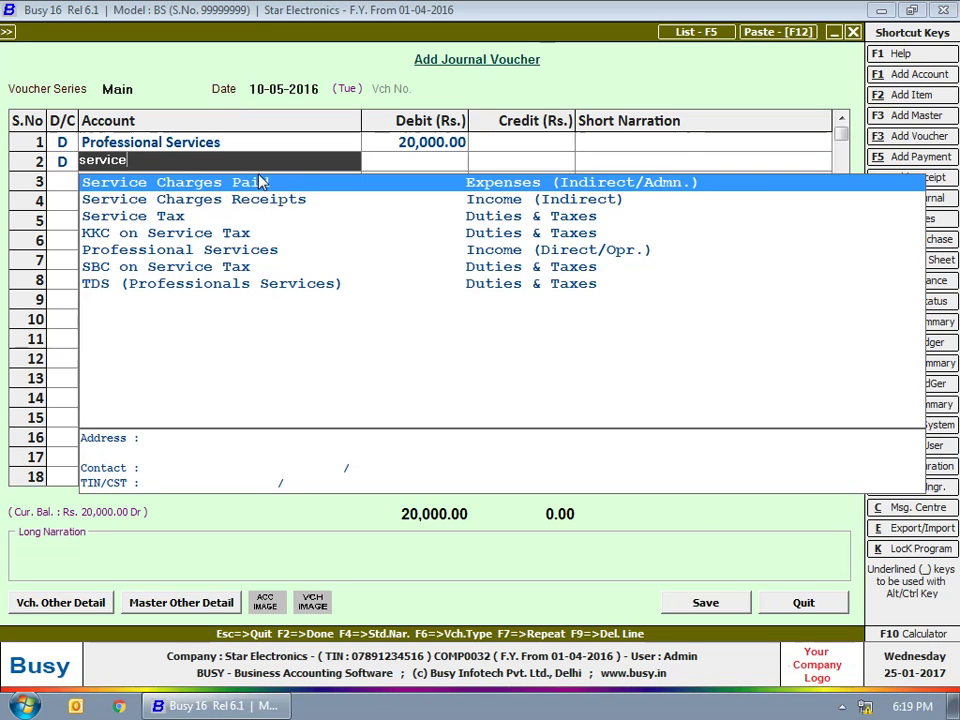
key("Down")
key("Down")
key("Return")
type("2800")
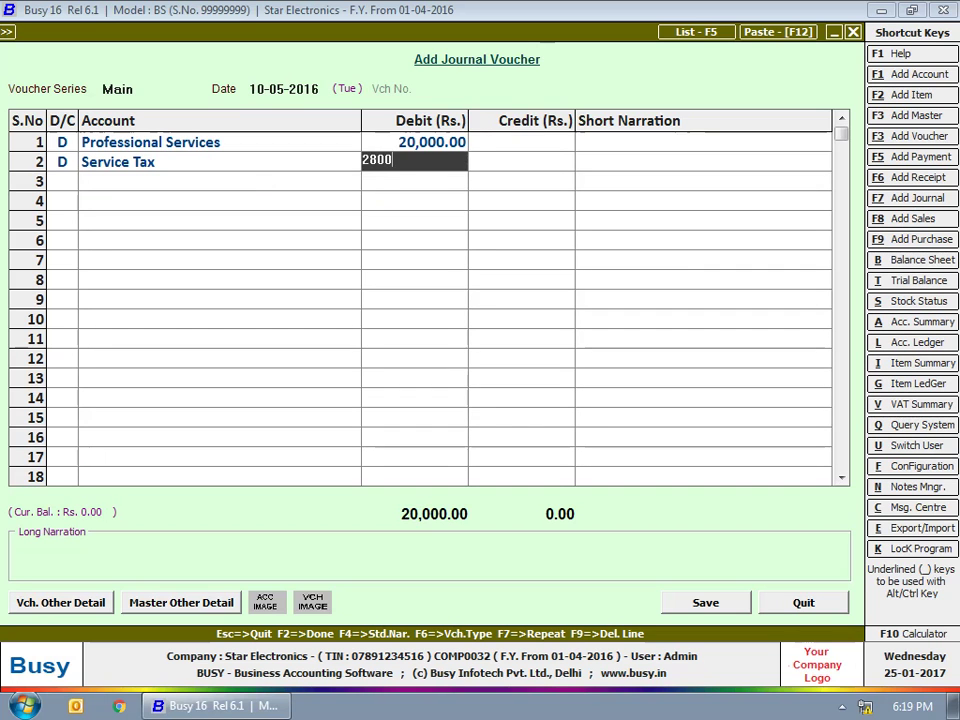
key("Return")
- Debit SBC and KKC on Service Tax 100 each and credit State Bank of India
key("Return")
type("D")
key("Return")
type("SBC on Service Tax")
key("Return")
type("100")
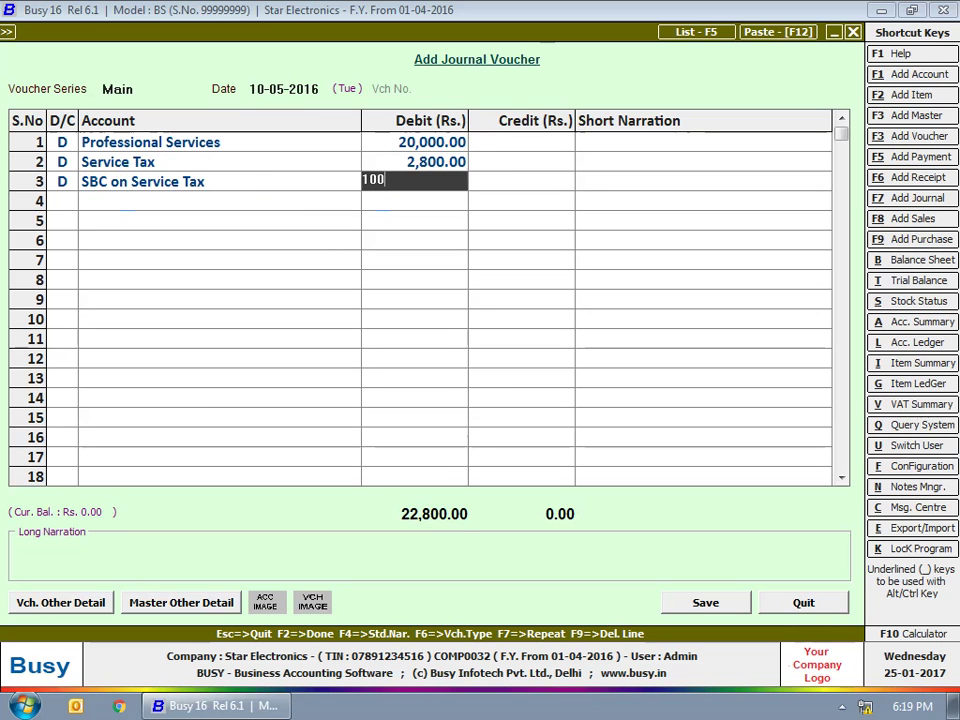
key("Return")
key("Return")
type("D")
key("Return")
type("KKC on Service Tax")
key("Return")
type("100")
key("Return")
key("Return")
key("Return")
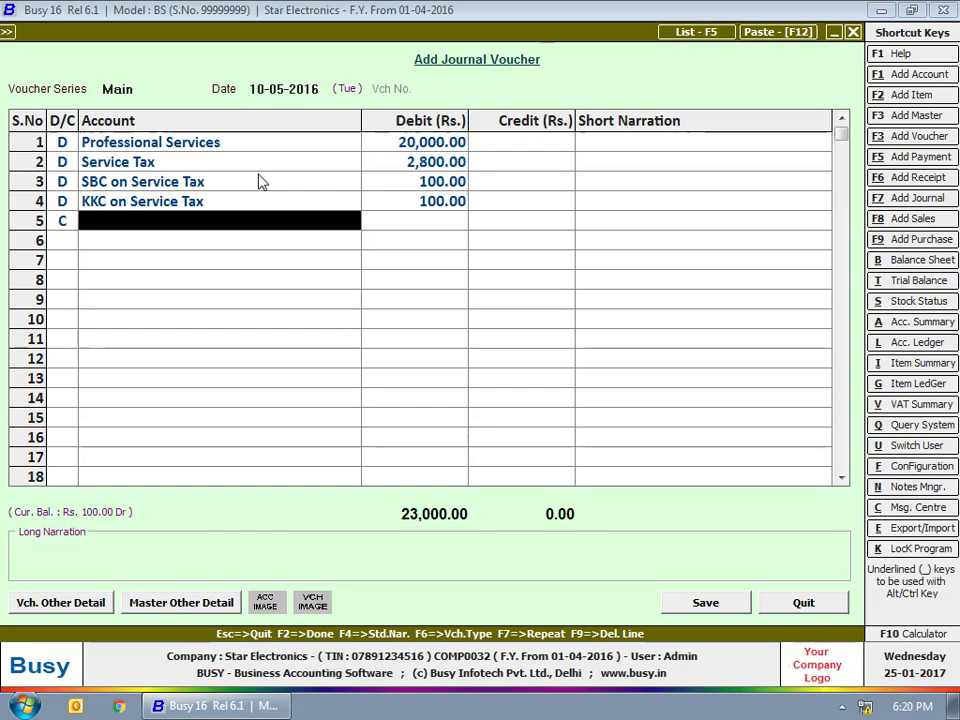
type("sbi")
key("Return")
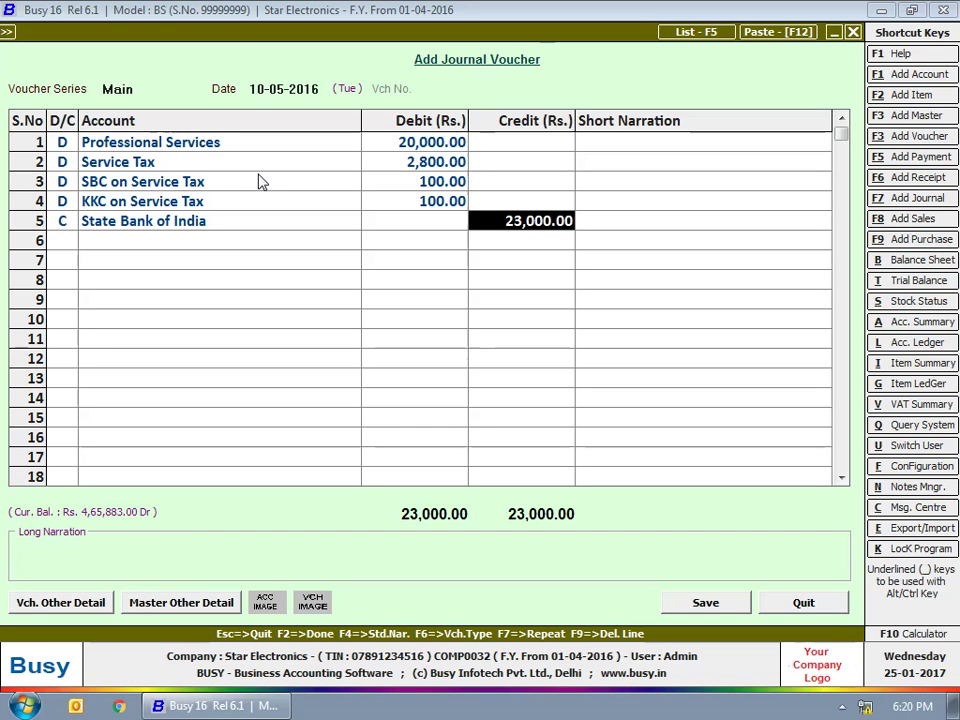
- Set the service tax details to Input Service Tax for Chartered Accountants and save
key("F2")
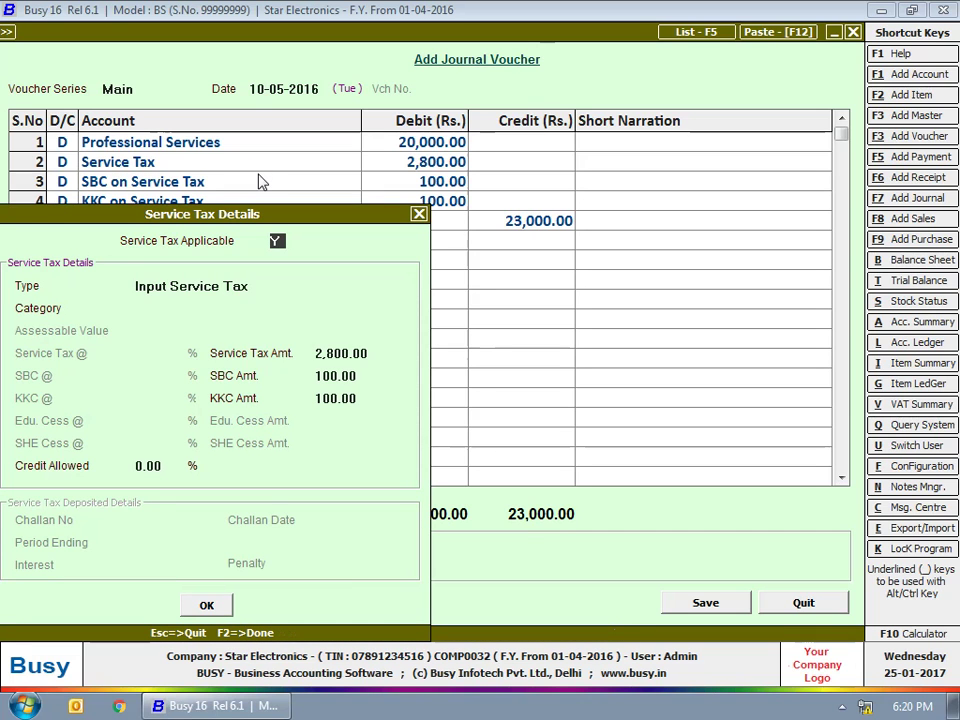
key("Return")
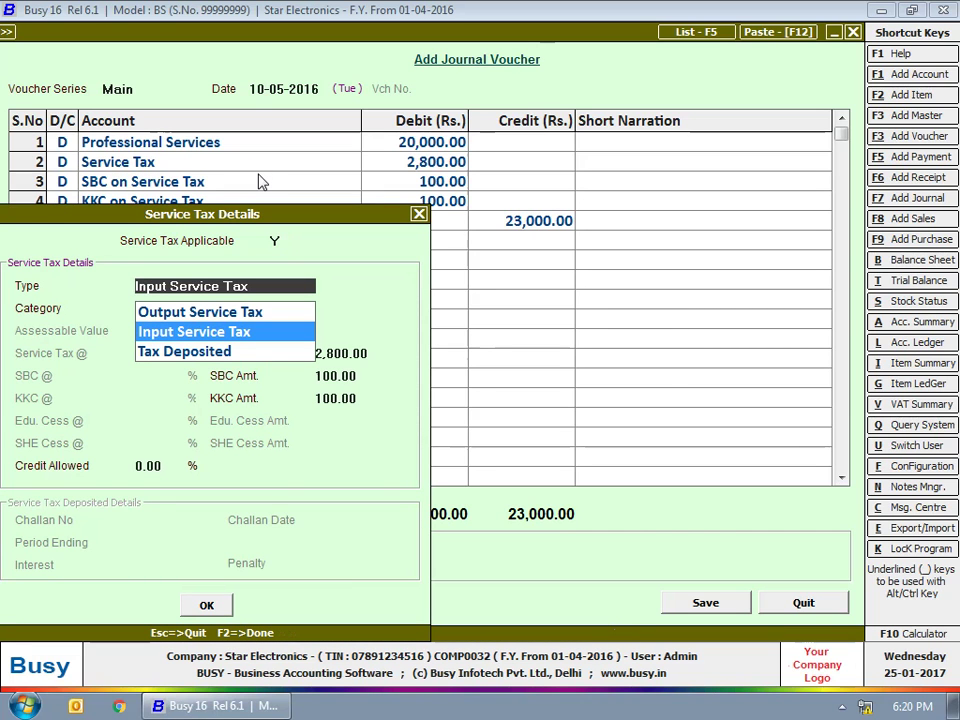
key("Return")
type("char")
key("Return")
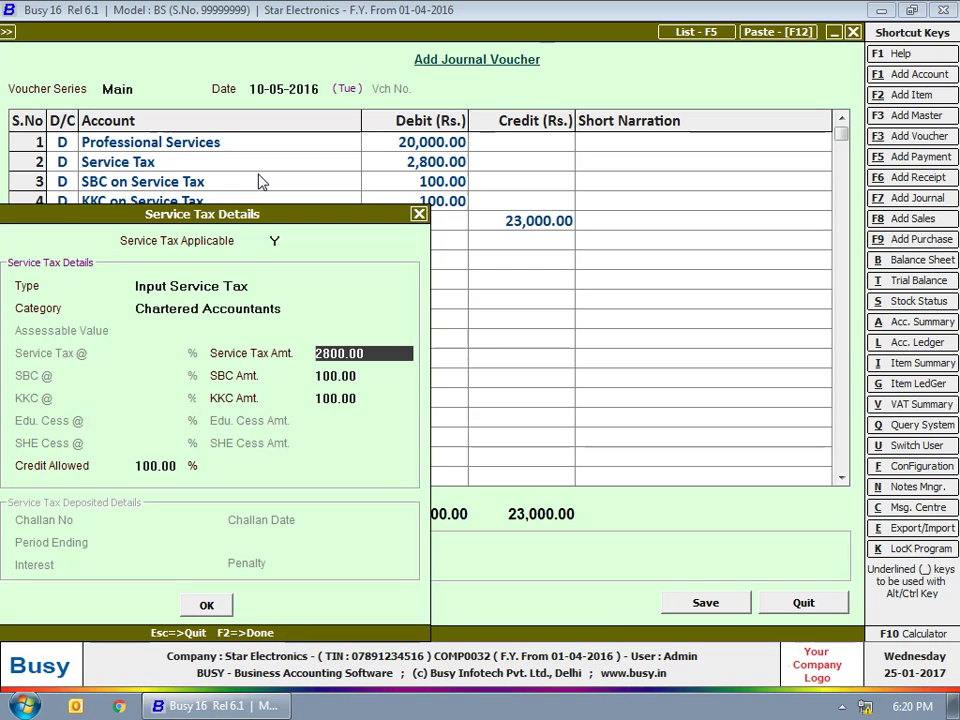
key("F2")
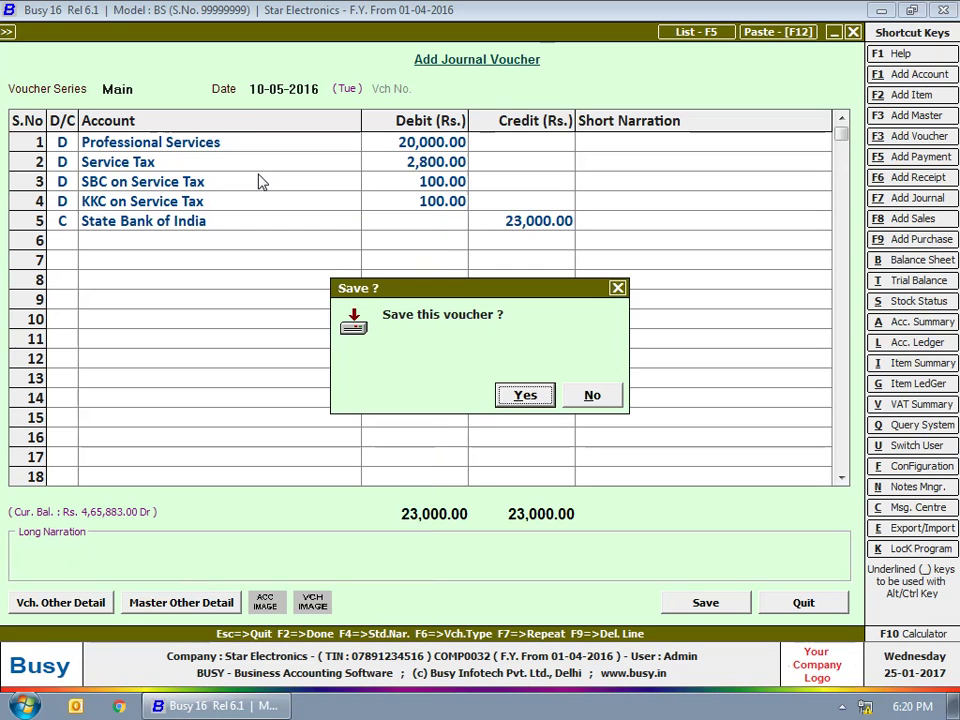
key("Return")
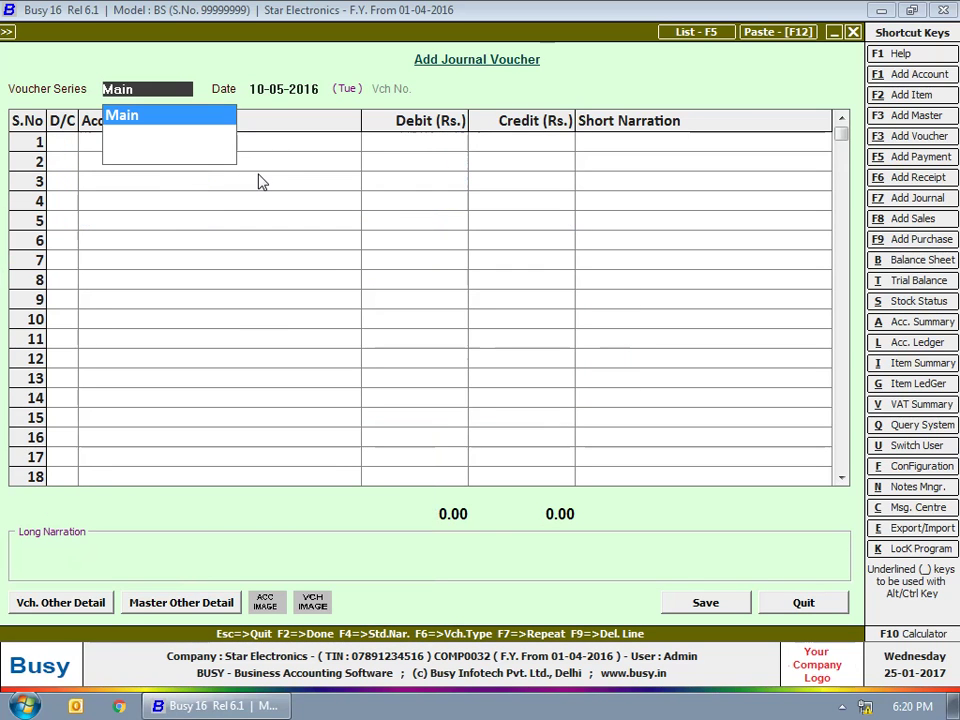
- Start a Main-series voucher dated 30-05-2016 crediting Maintenance Charges 5,000
key("Escape")
key("Return")
type("30-5")
key("Return")
key("Return")
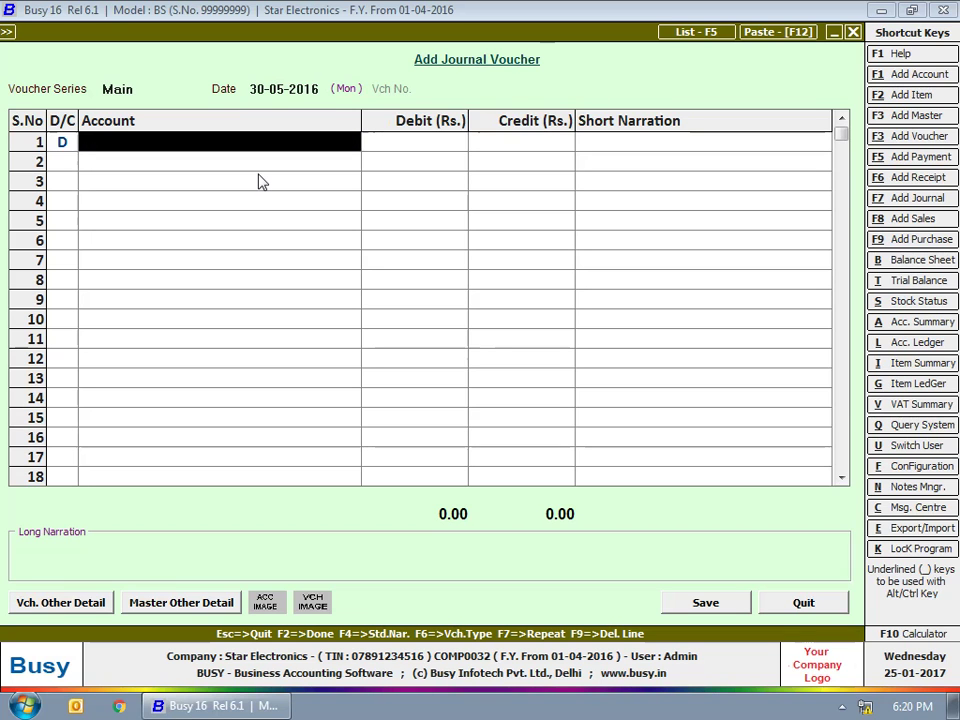
type("C")
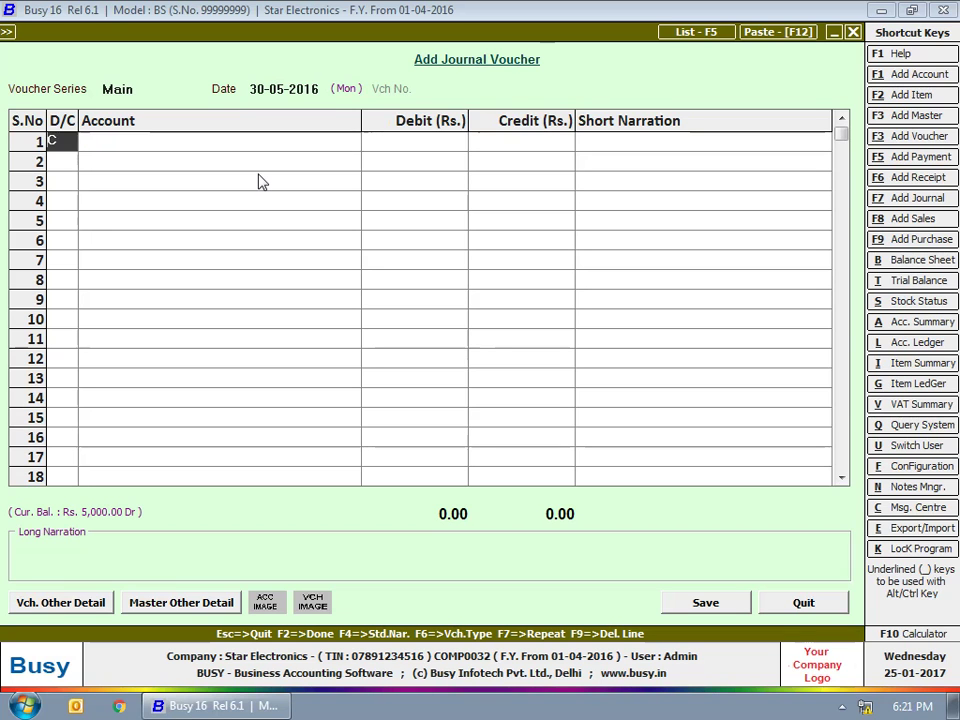
key("Return")
type("main")
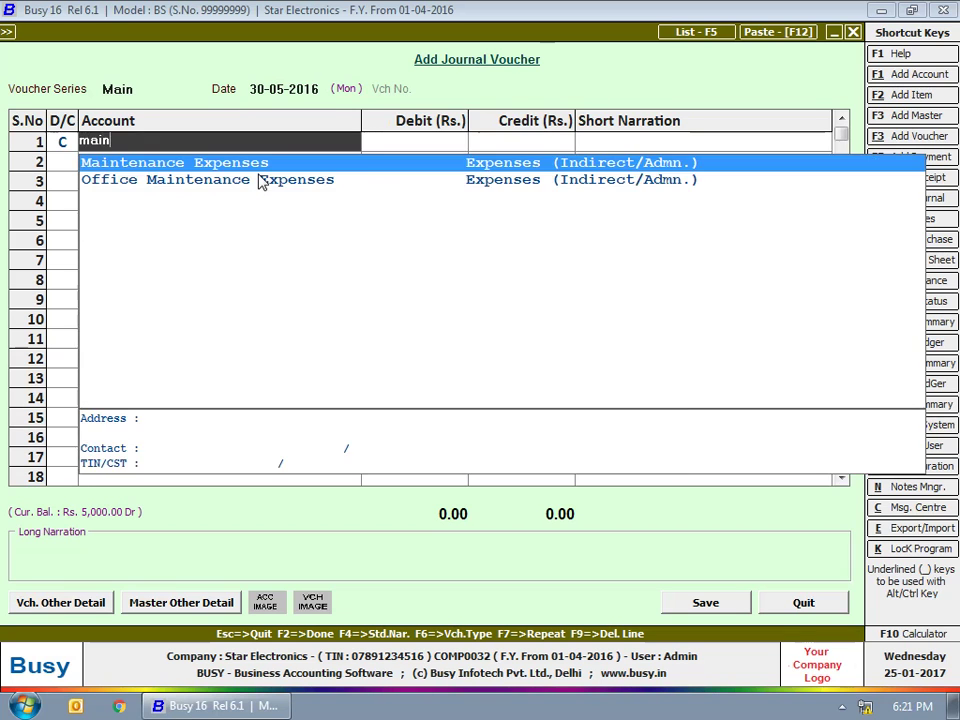
key("Return")
type("5000")
key("Return")
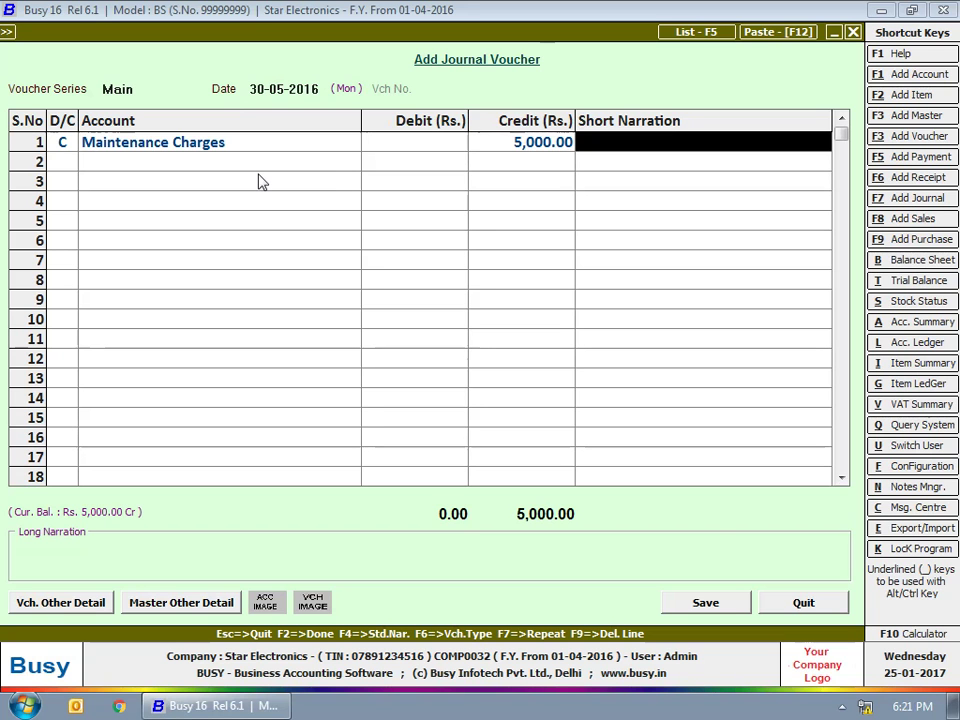
- Credit Service Tax 700, SBC on Service Tax 25 and KKC on Service Tax 25
key("Return")
key("Return")
type("ser")
key("Down")
key("Down")
key("Return")
type("700")
key("Return")
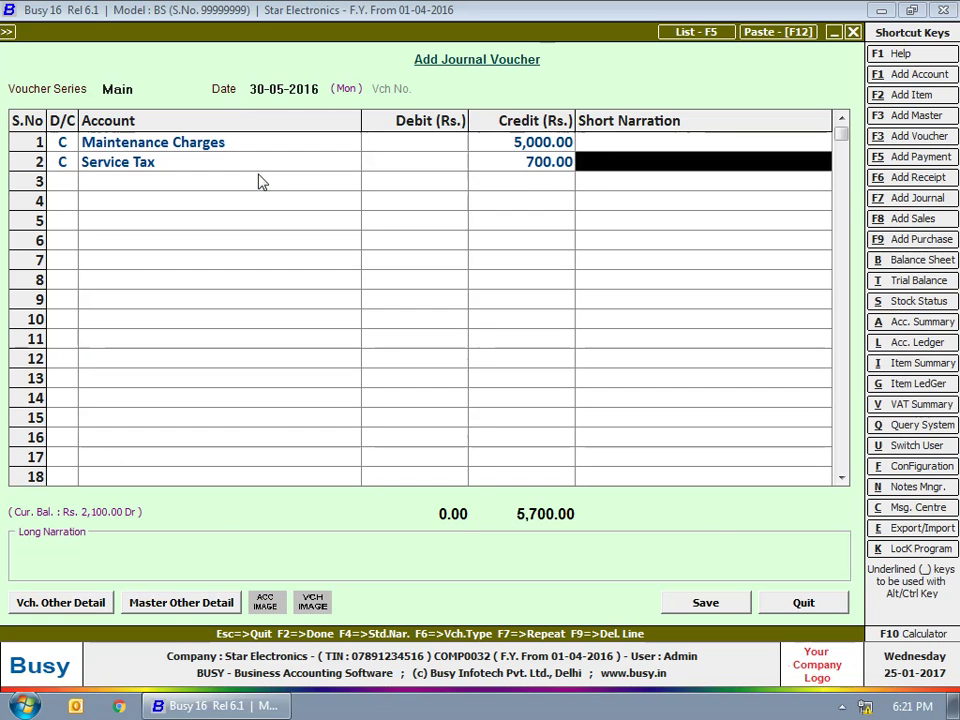
key("Return")
key("Return")
type("sb")
key("Return")
type("25")
key("Return")
key("Return")
key("Return")
type("k")
key("Return")
type("25")
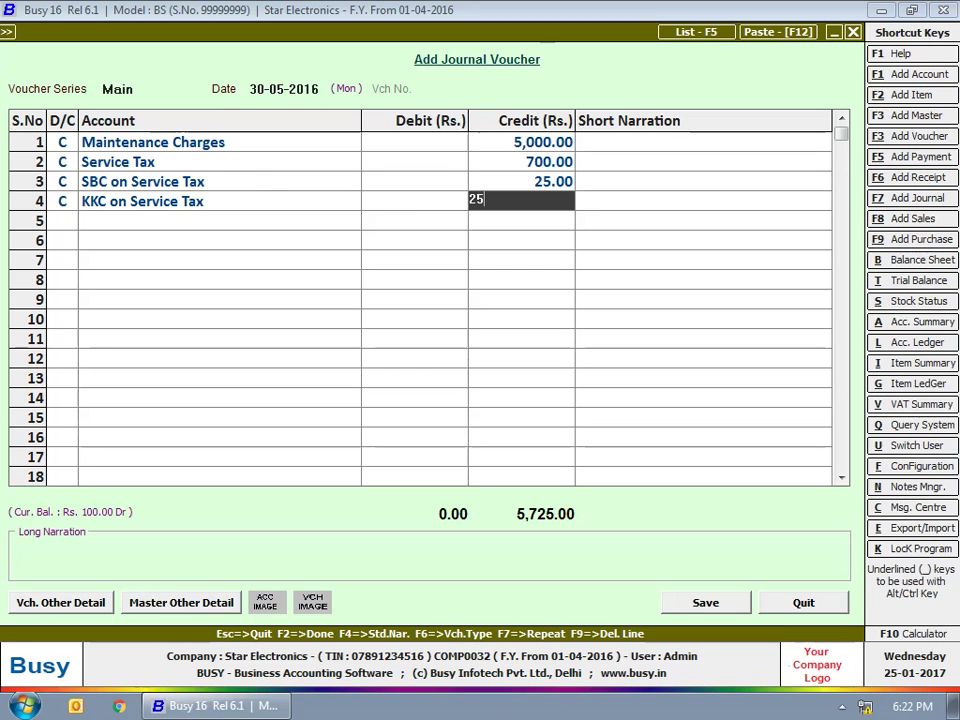
key("Return")
key("Return")
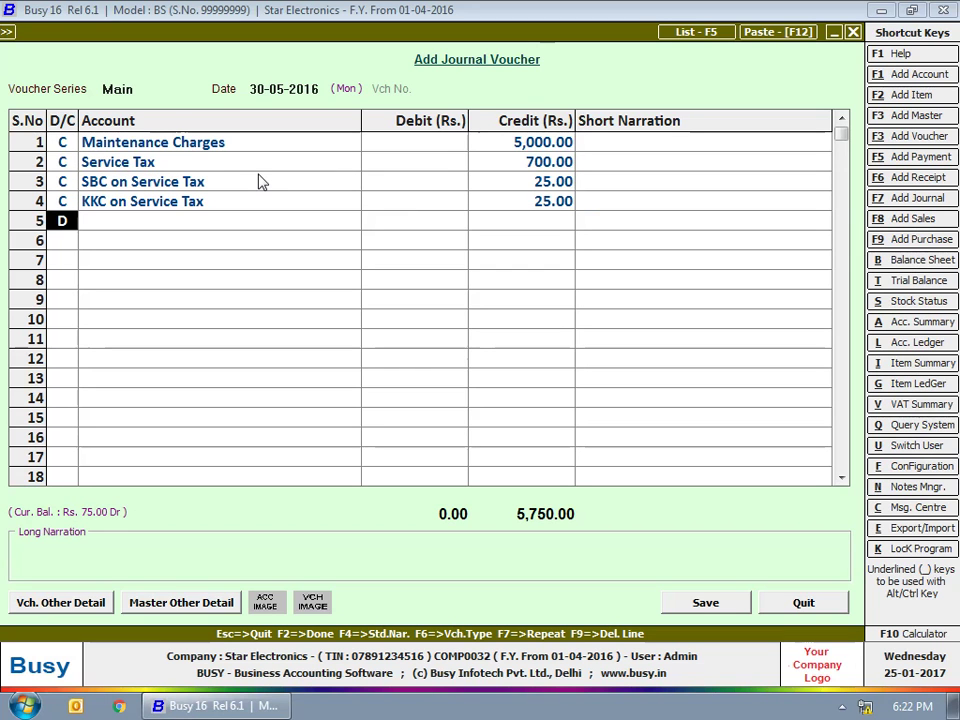
- Debit Cash 5,750 and bring up the service tax details as Output Service Tax
key("Return")
type("cas")
key("Return")
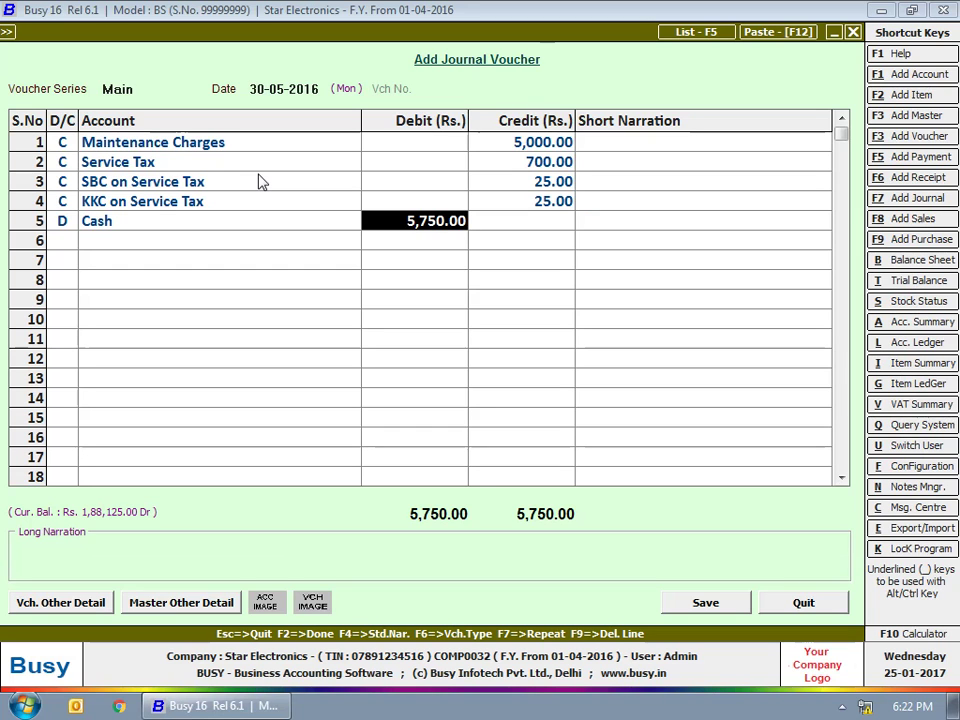
key("Return")
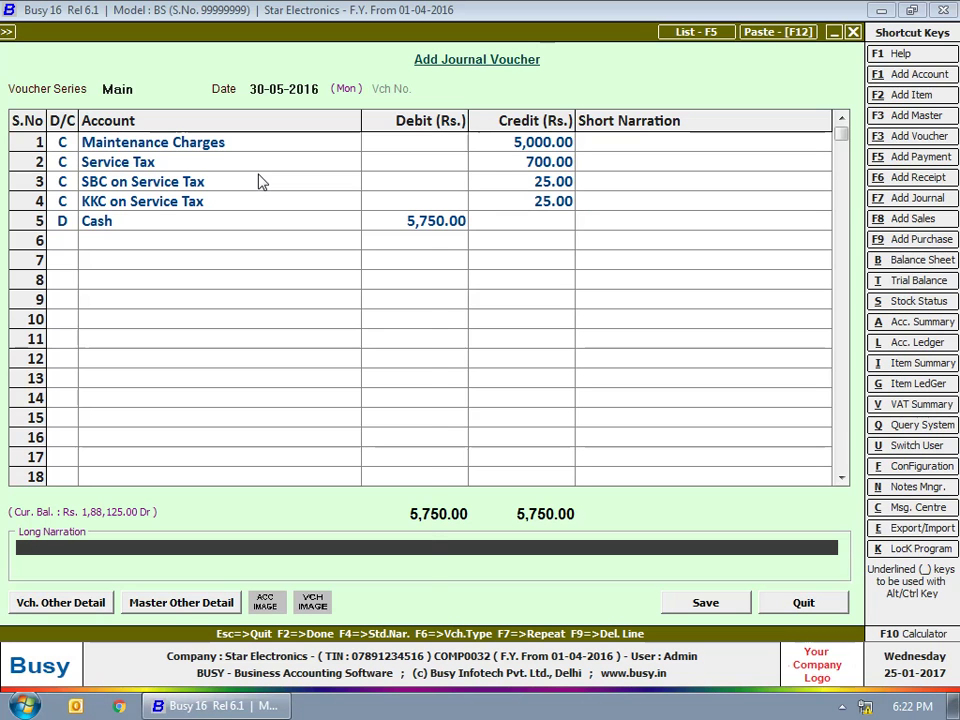
key("Return")
key("Return")
key("Return")
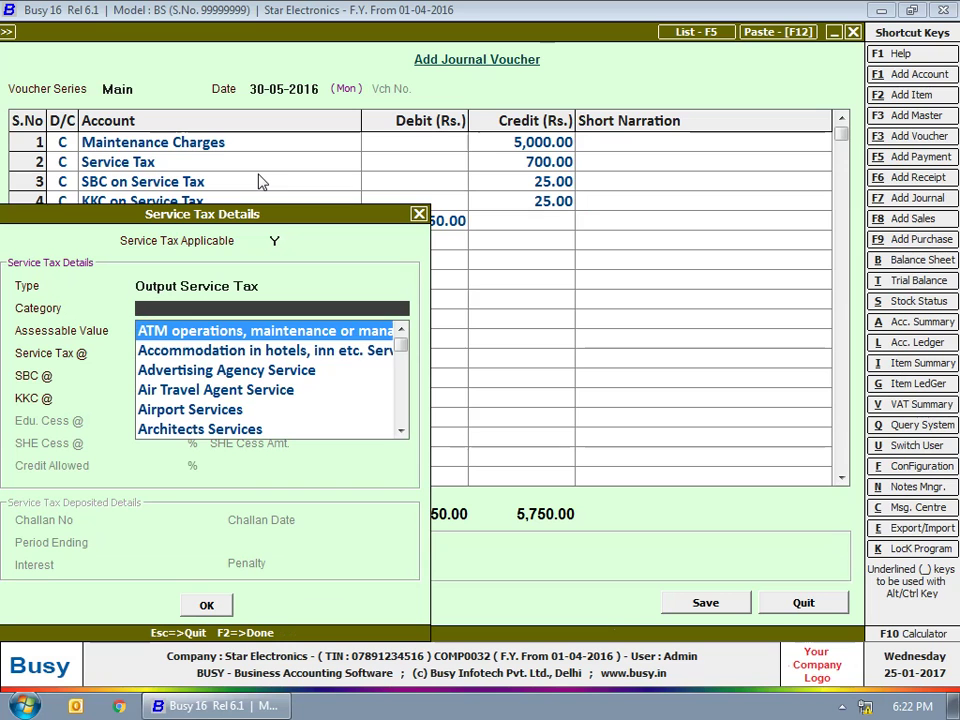
- Choose Cleaning Activity Services as the category, keeping the 5,000 assessable value
key("Down")
key("Down")
key("Down")
key("Down")
key("Down")
key("Down")
key("Down")
key("Down")
key("Down")
key("Down")
key("Down")
key("Down")
key("Down")
key("Down")
key("Down")
key("Down")
key("Down")
key("Down")
key("Down")
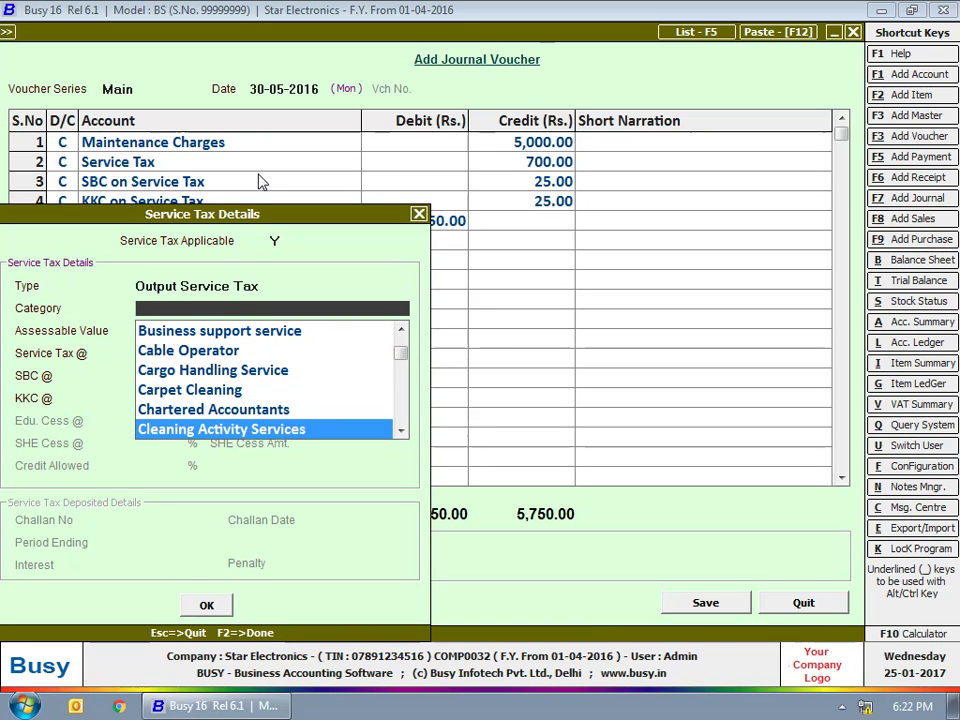
left_click(231, 429)
key("Return")
key("Return")
key("Return")
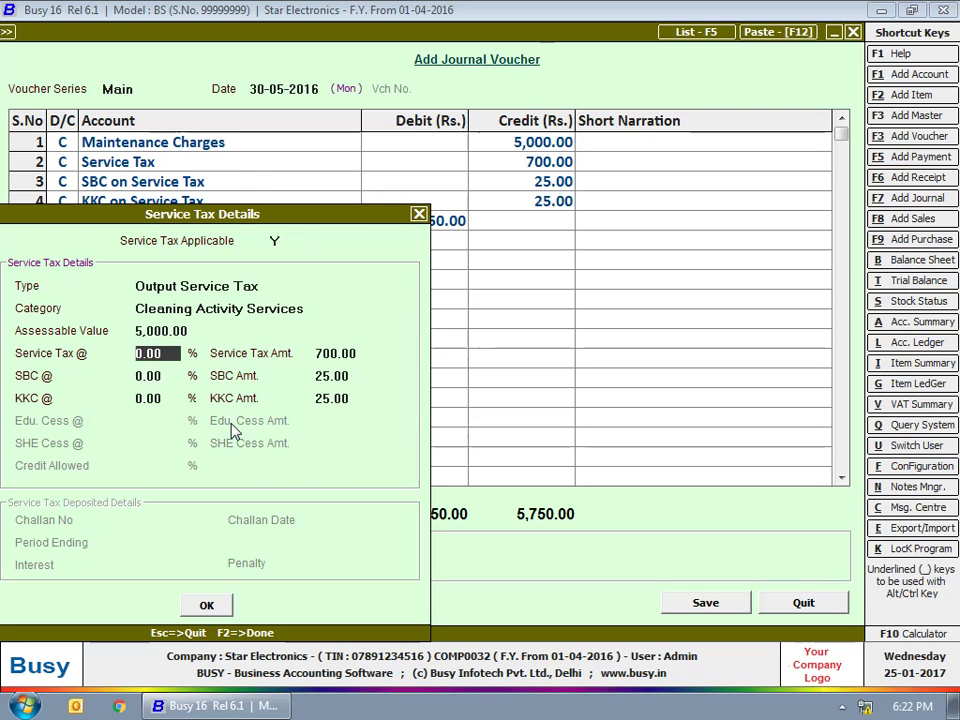
key("Return")
key("Return")
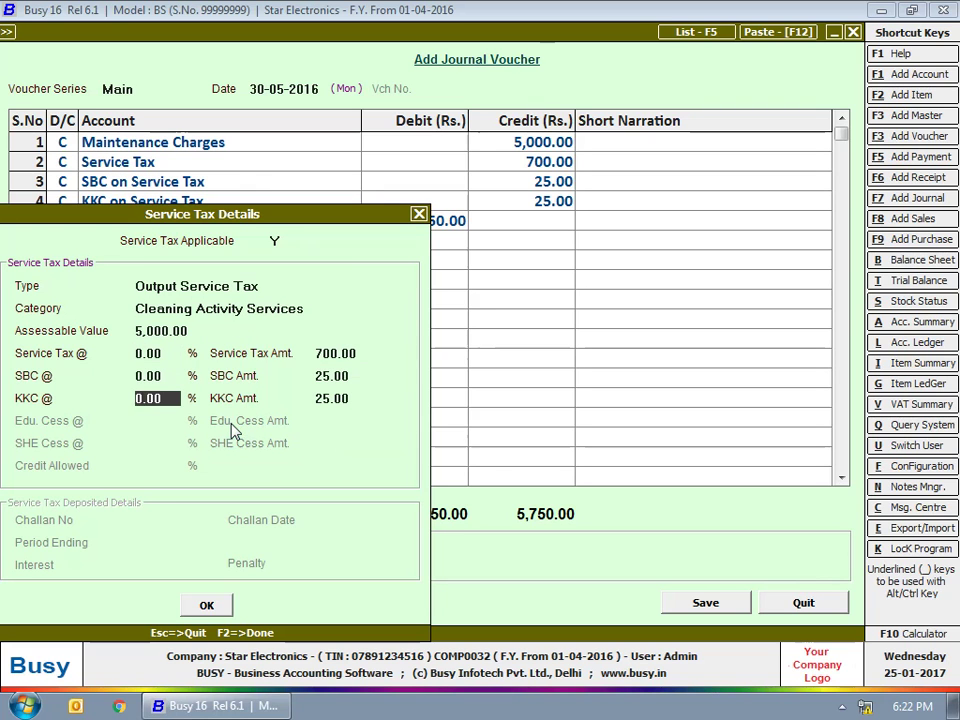
- Enter rates of 14% service tax, 0.5% SBC and 0.5% KKC, then save
key("Up")
key("Up")
key("Up")
type("14")
key("Return")
type(".5")
key("Return")
type(".5")
key("Return")
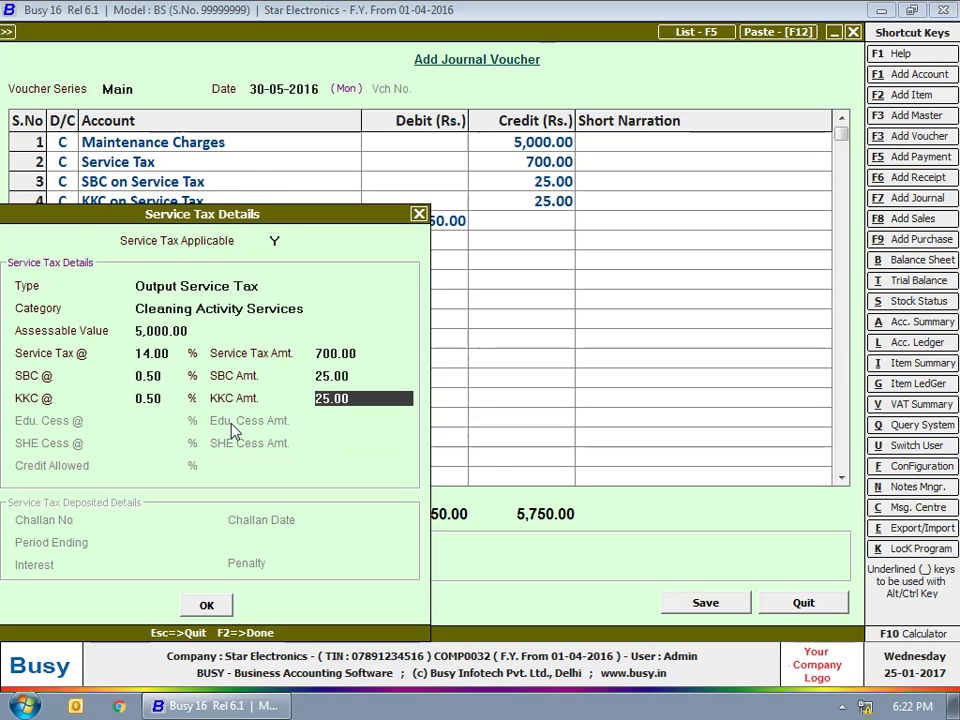
key("Return")
key("Return")
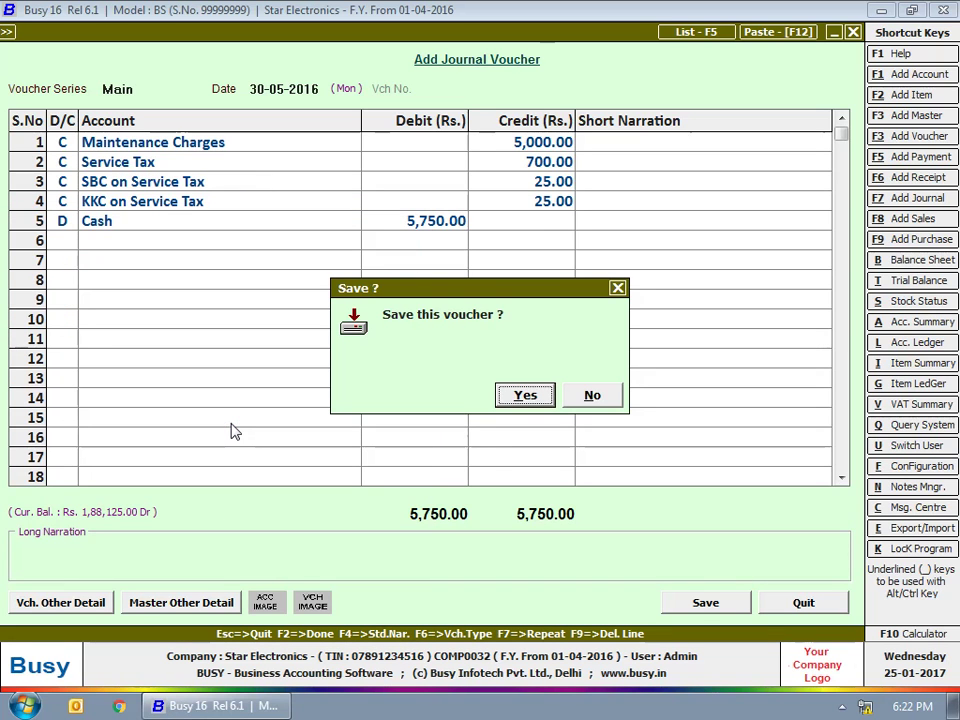
key("Return")
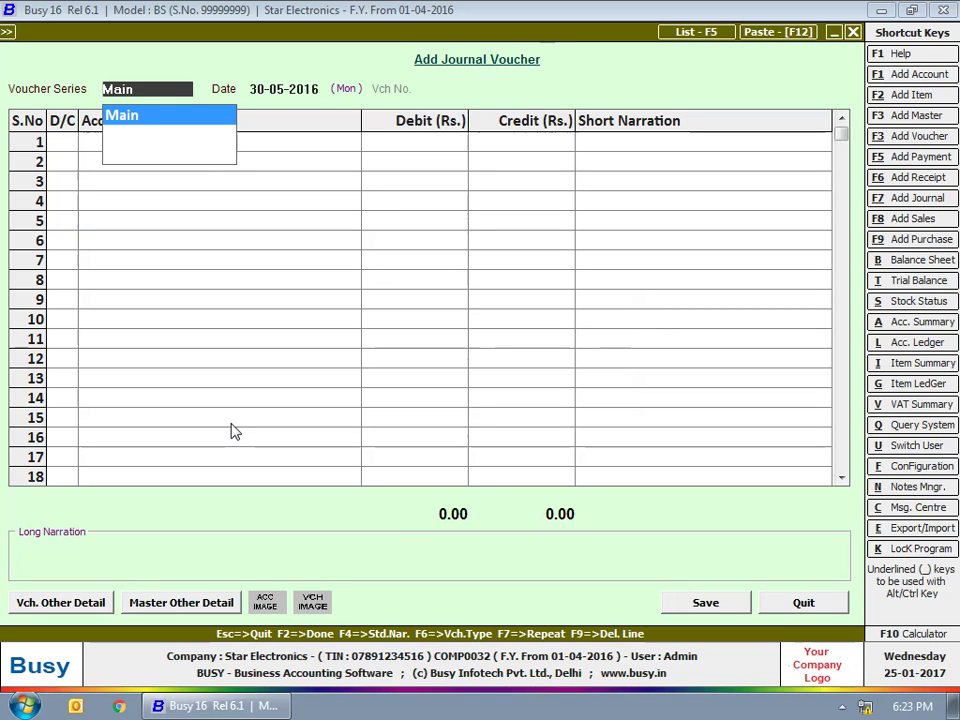
- Date a new Main-series voucher 30-06-2016 and debit Service Tax 2,100
key("Return")
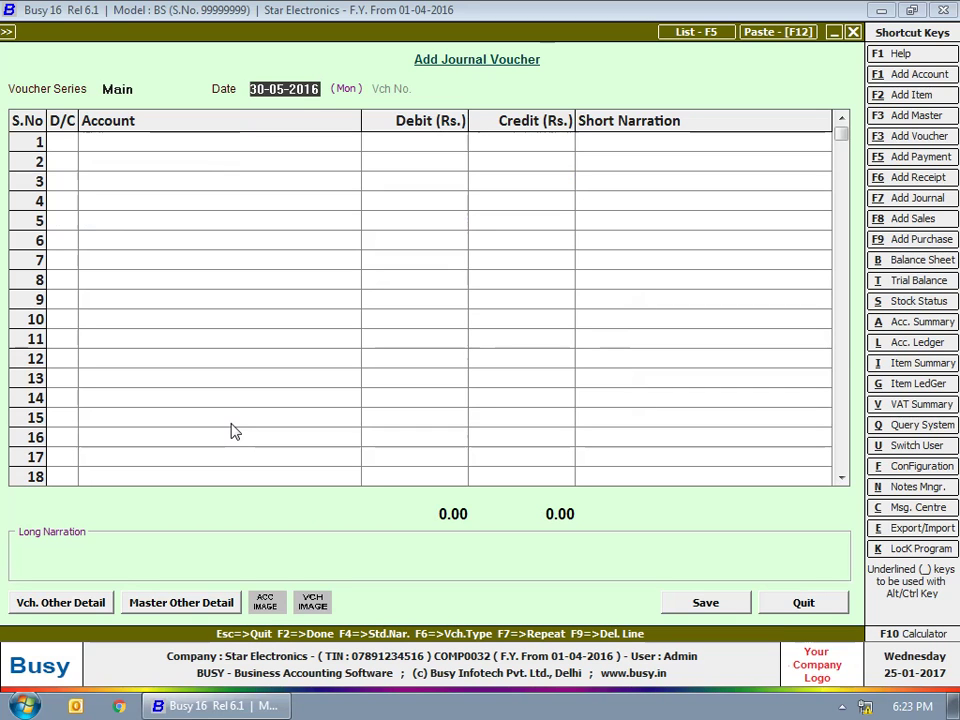
type("30-6")
key("Return")
key("Return")
type("ser")
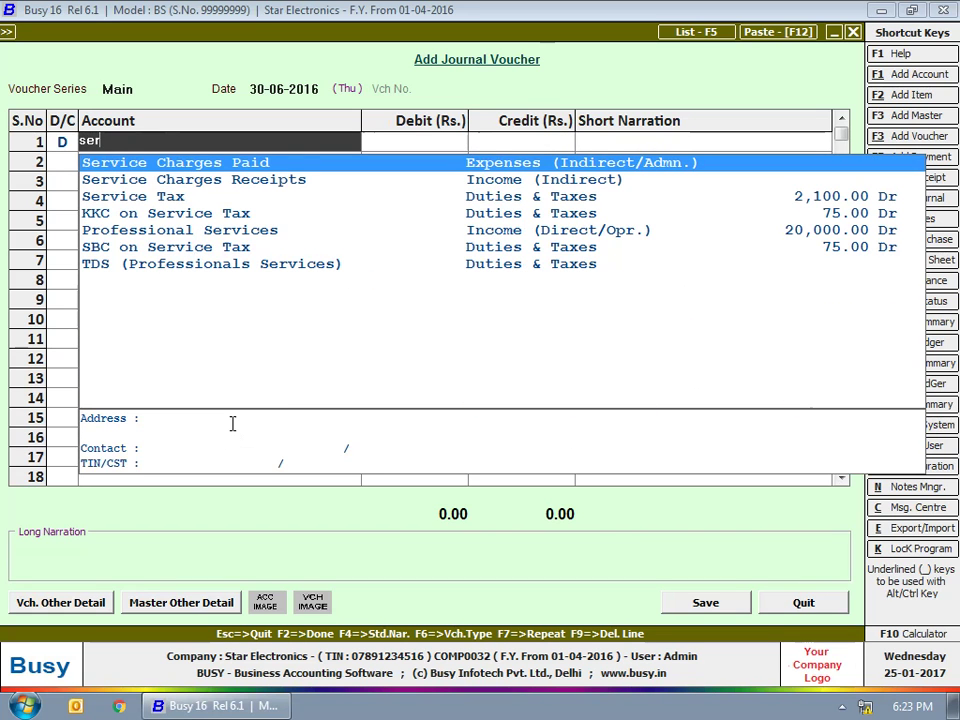
key("Down")
key("Down")
key("Return")
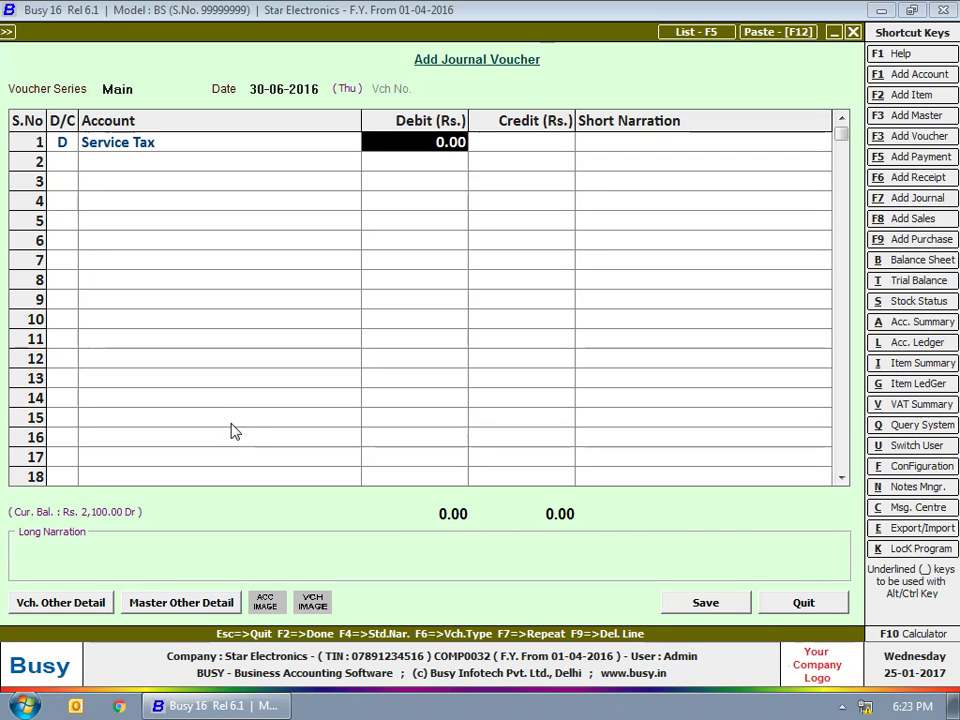
type("2100")
key("Return")
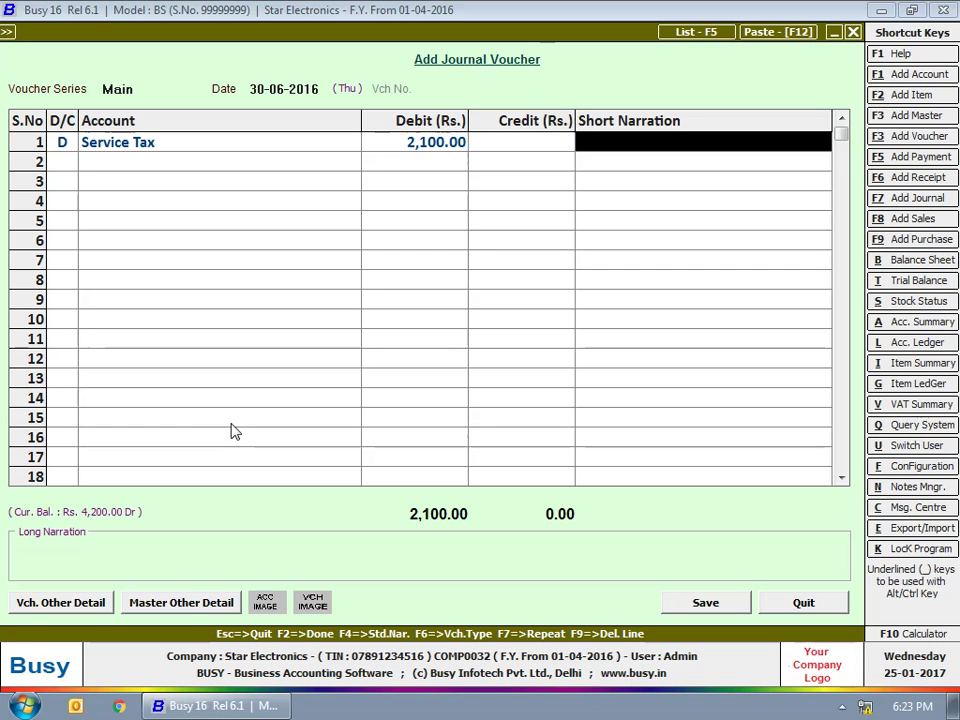
- Debit SBC on Service Tax and KKC on Service Tax 75 each
key("Return")
type("D")
key("Return")
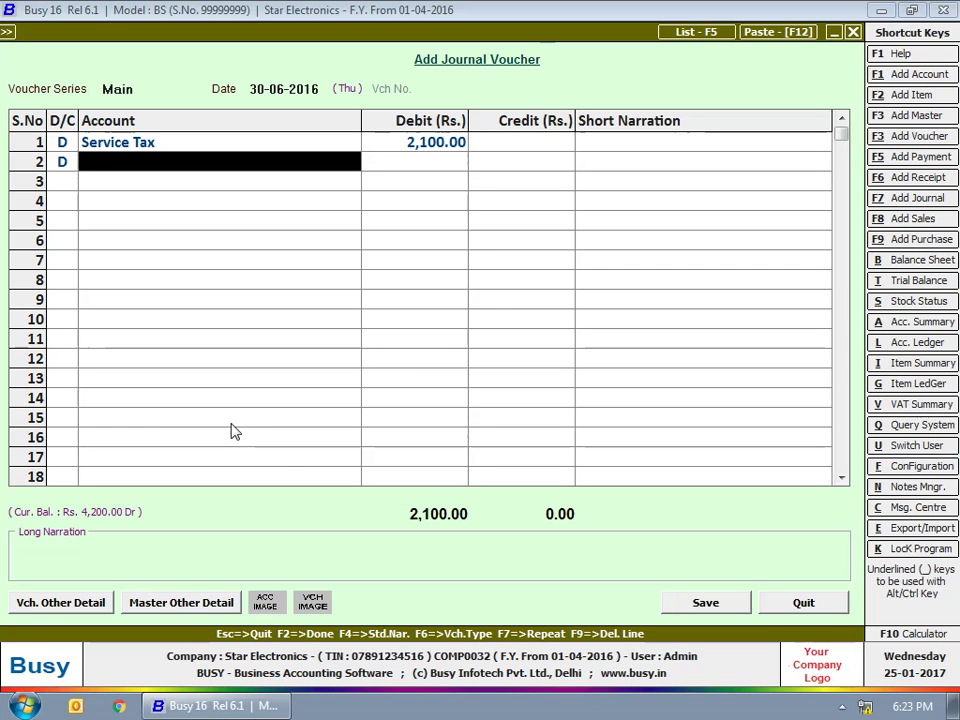
type("sbc")
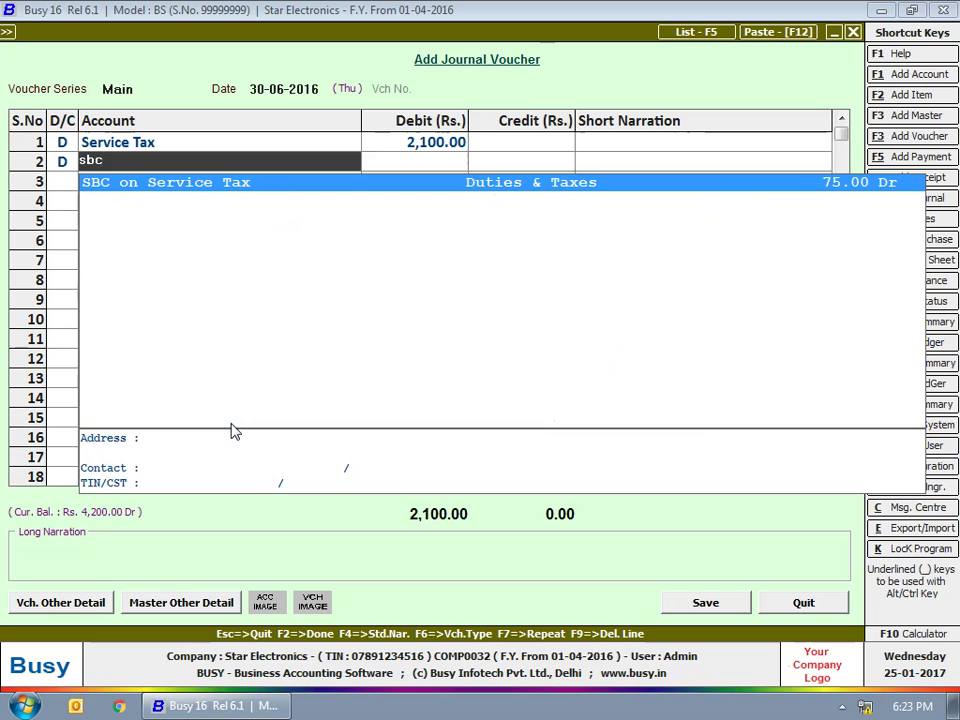
key("Return")
type("75")
key("Return")
key("Return")
type("D")
key("Return")
type("kk")
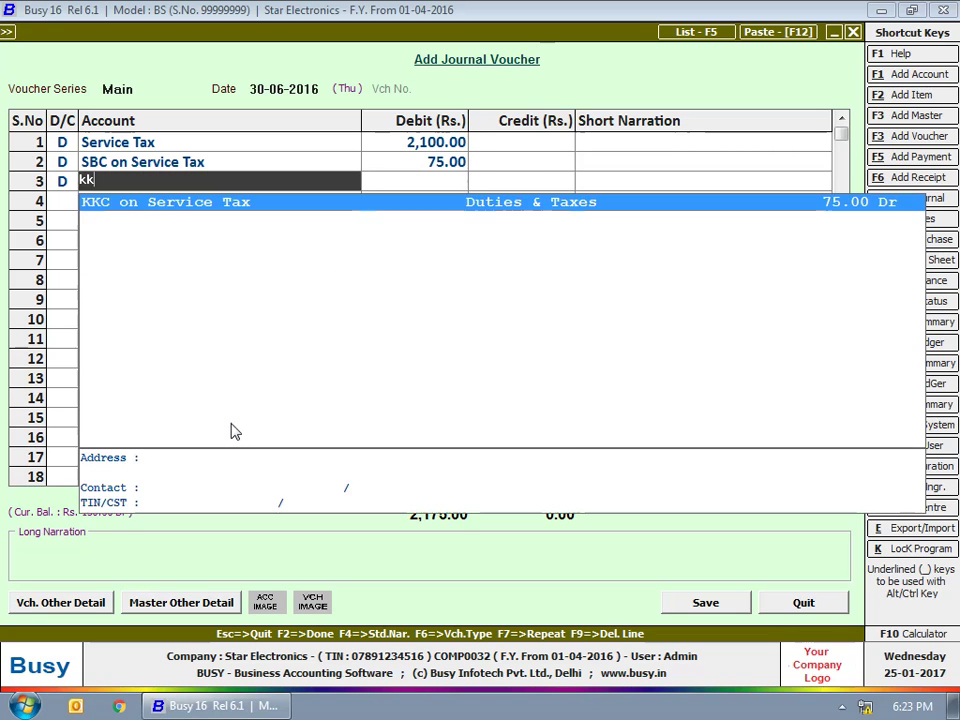
key("Return")
type("75")
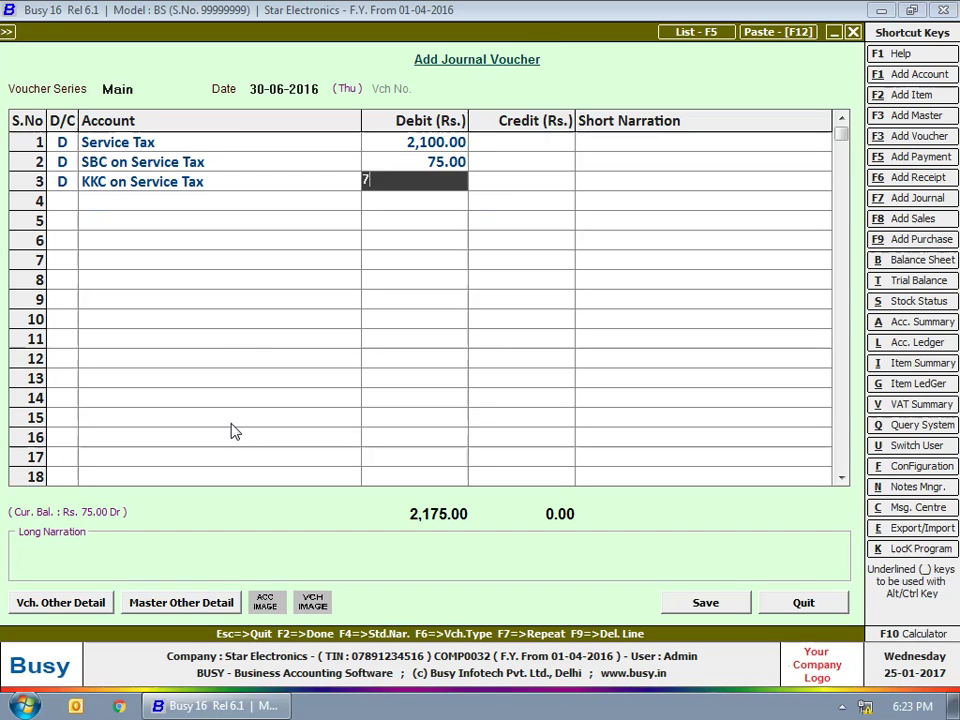
key("Return")
key("Return")
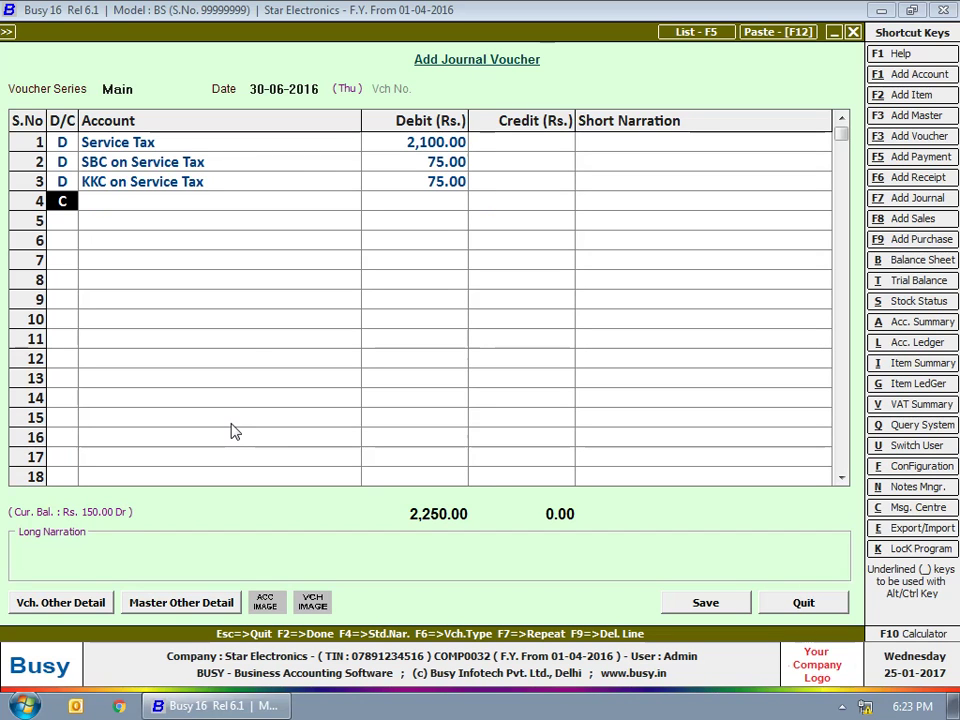
- Credit State Bank of India 2,250 and set the service tax type to Tax Deposited
type("C")
key("Return")
type("sbi")
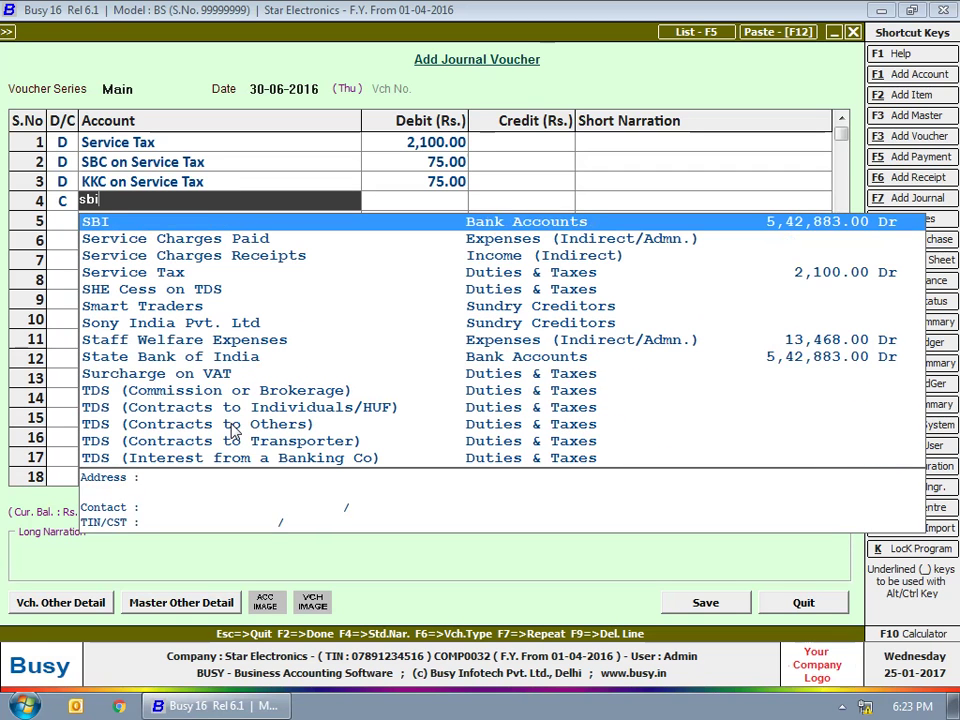
key("Return")
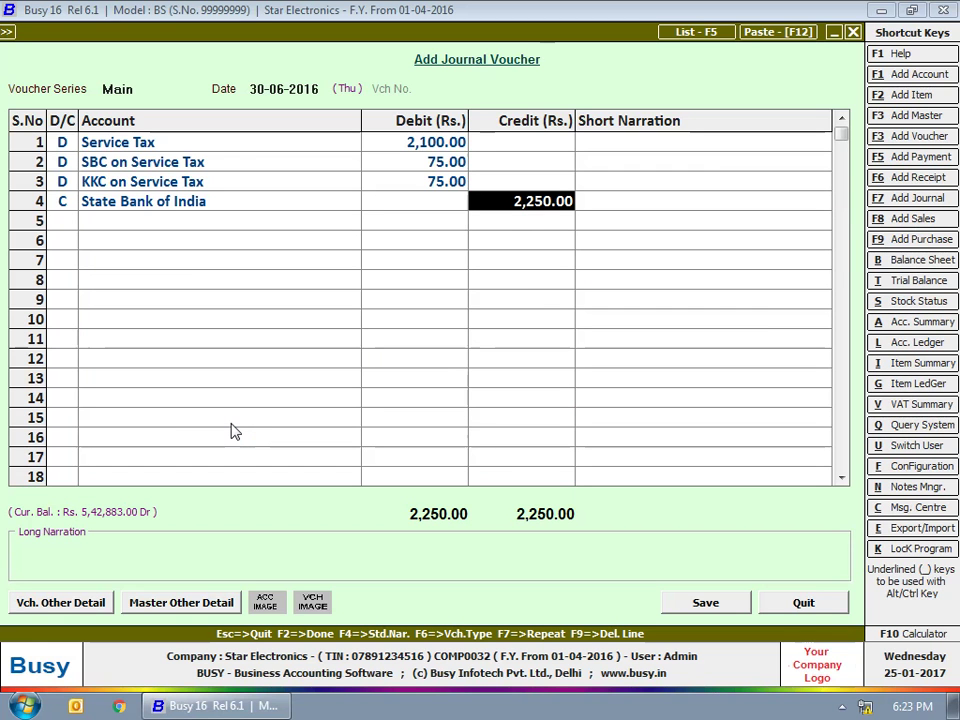
key("Return")
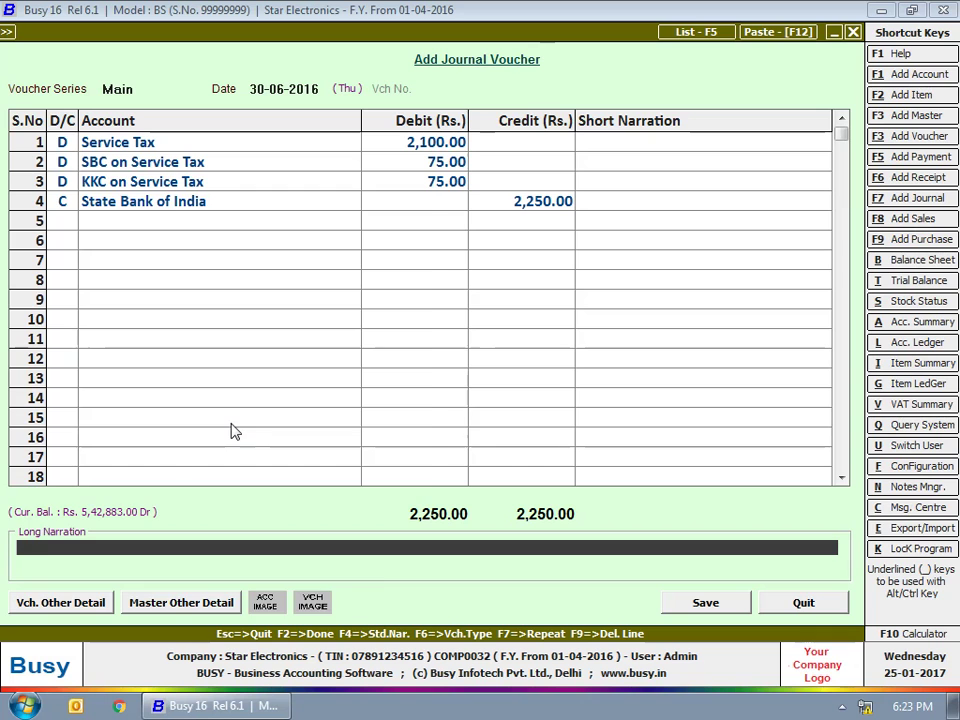
key("Return")
key("Return")
key("Down")
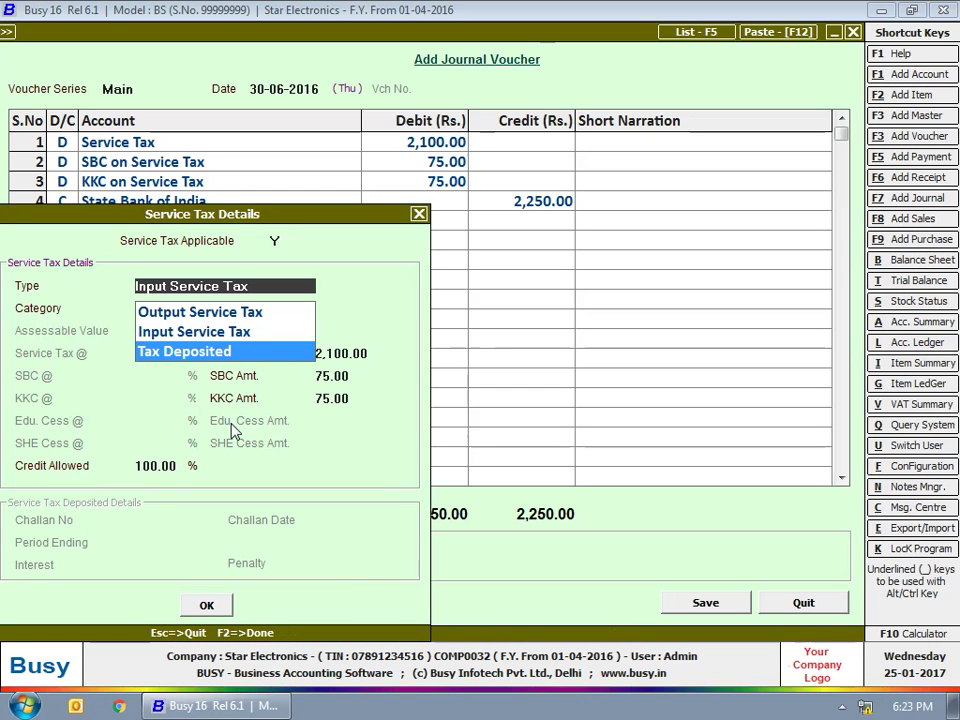
- Record the voucher as Tax Deposited with its challan number and period ending 30-06-2016, then save it
key("Return")
key("Return")
key("Return")
key("Return")
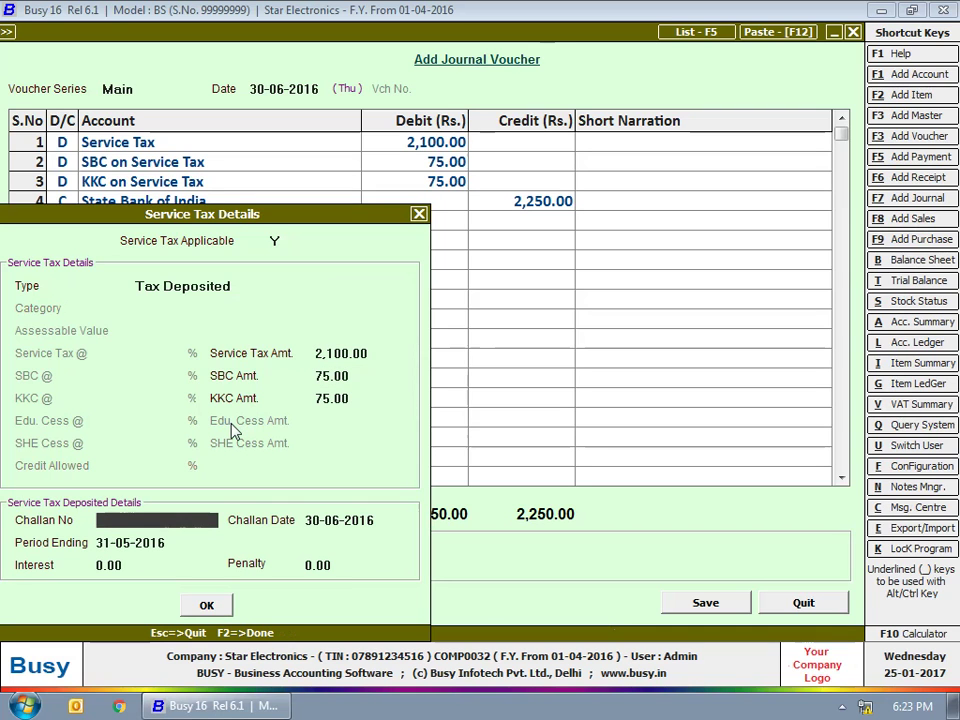
type("5678")
key("Return")
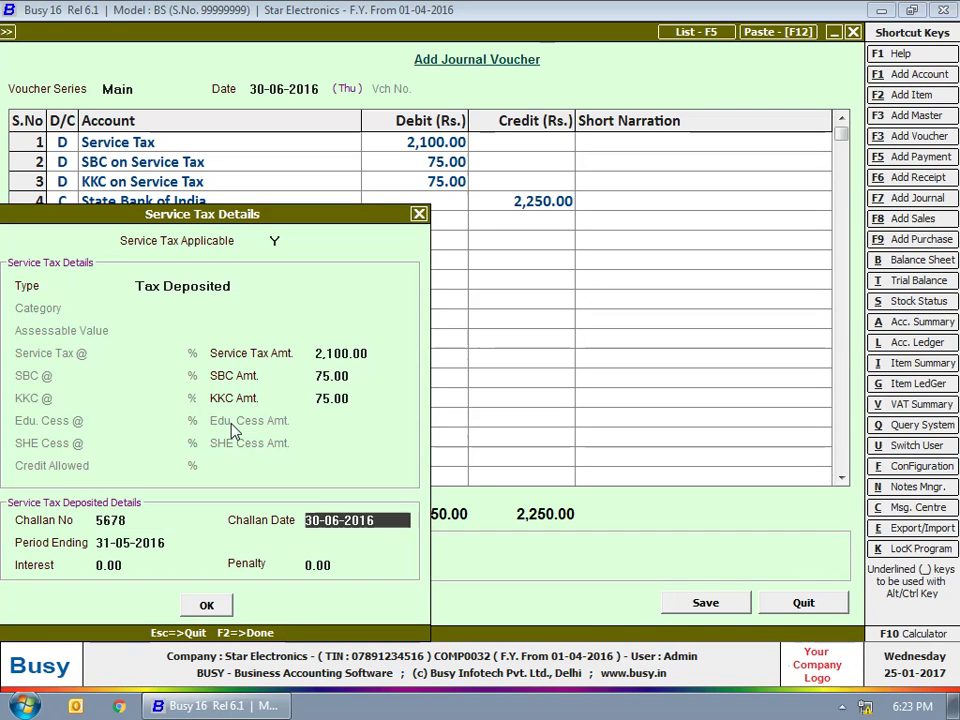
key("Return")
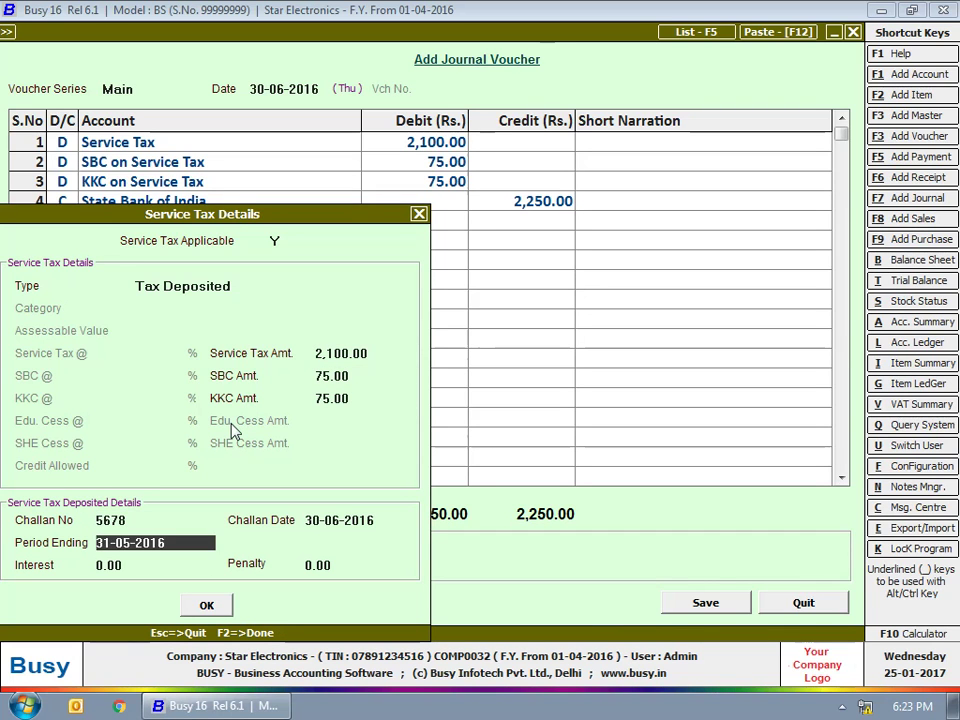
type("30-06-2016")
key("Return")
key("Return")
key("Return")
key("Return")
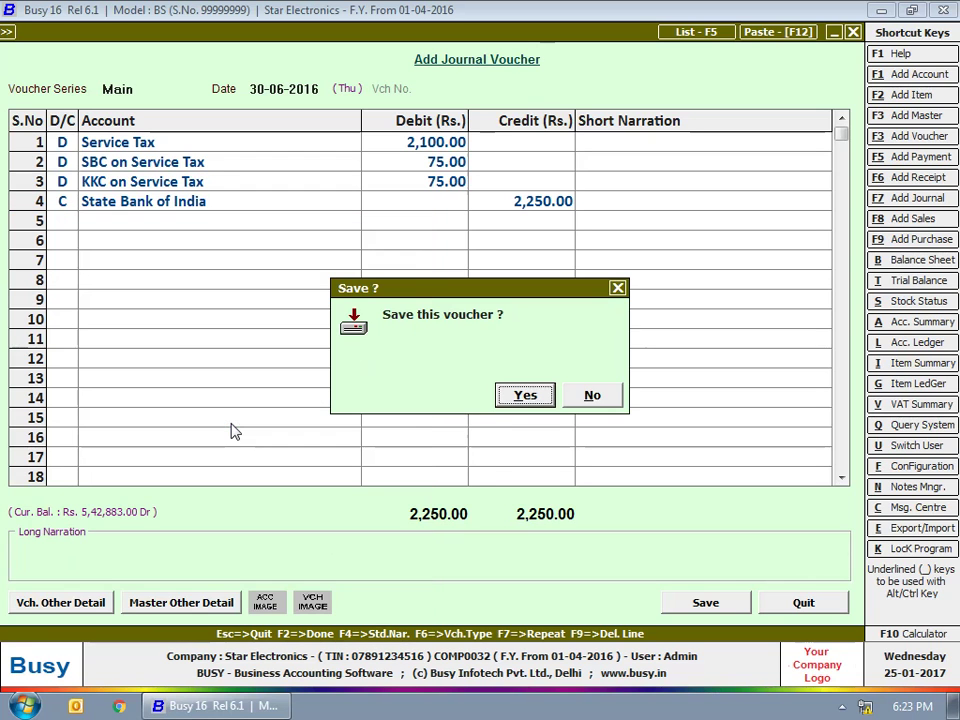
key("Return")
key("Escape")
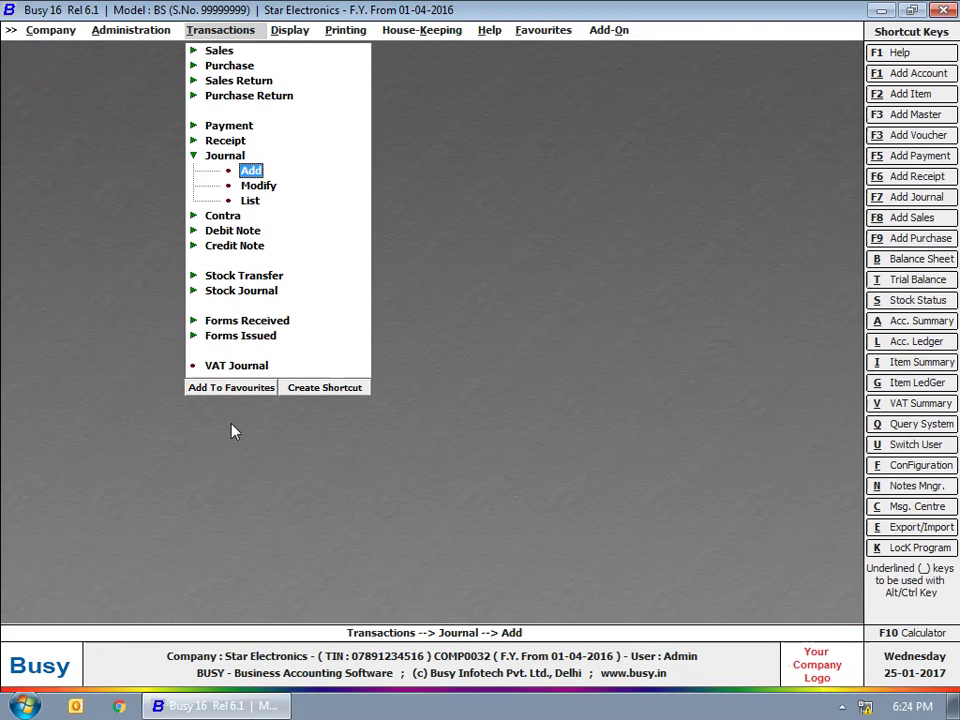
- Generate the Service Tax Summary report for category ALL, April to March
key("Escape")
left_click(300, 38)
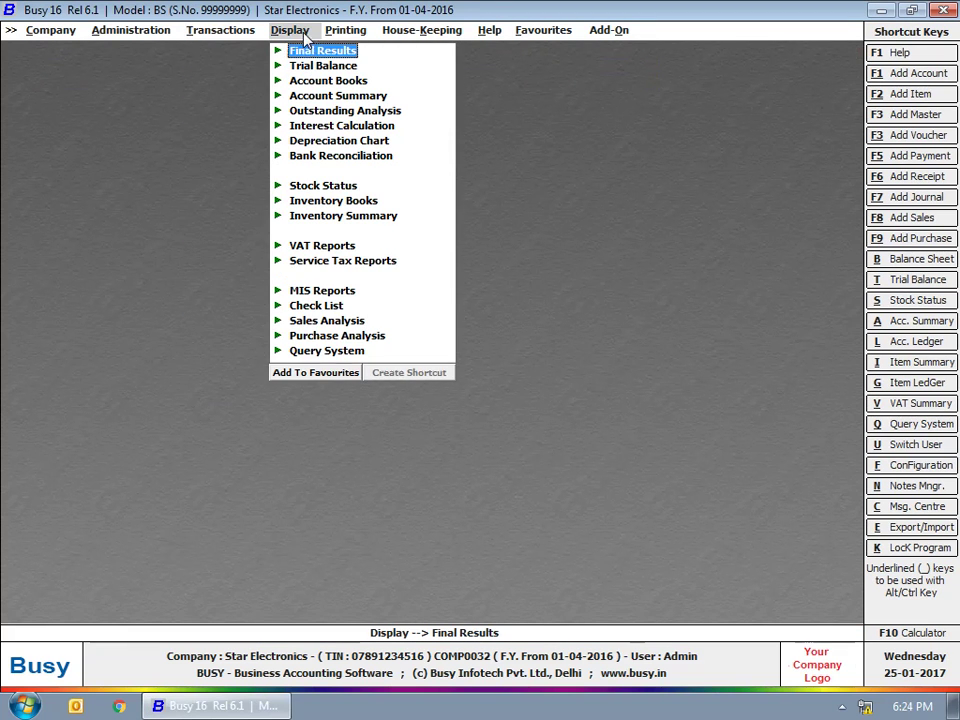
left_click(324, 264)
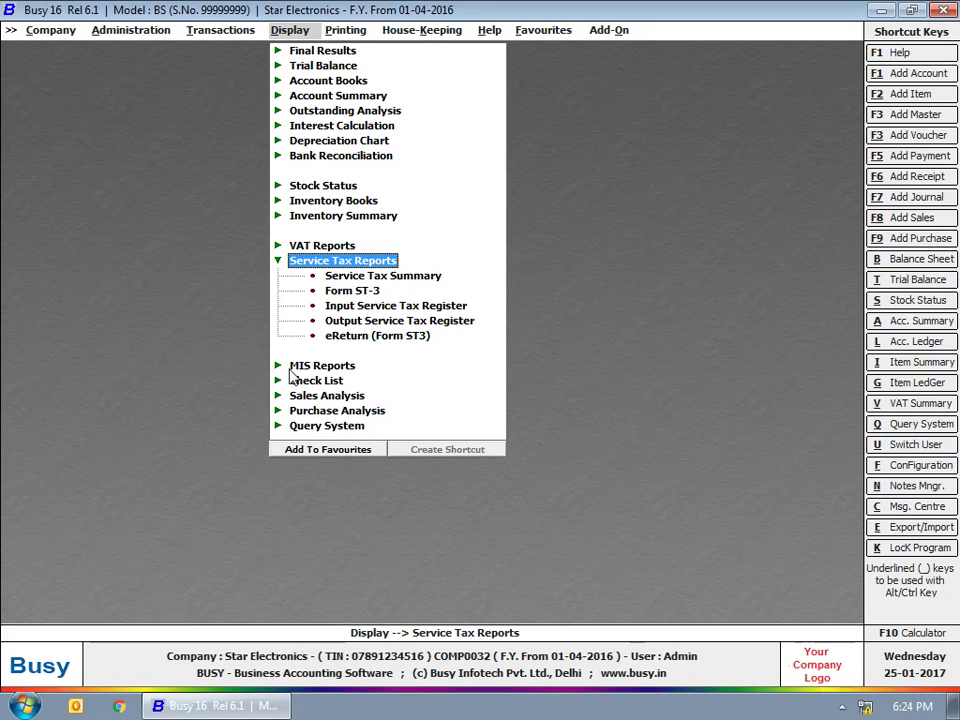
left_click(410, 276)
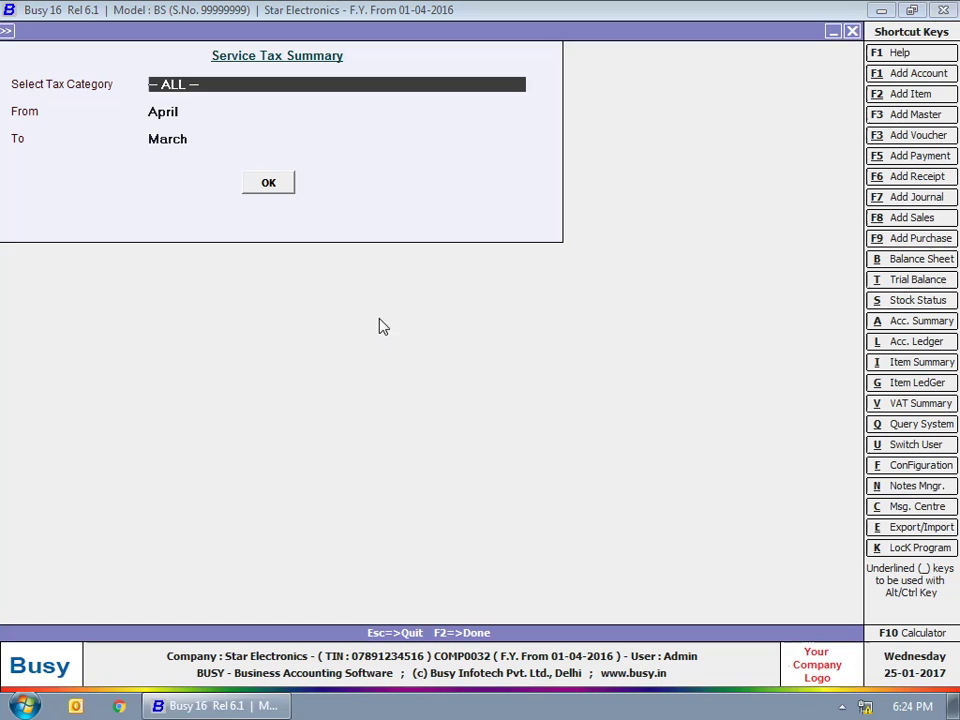
left_click(267, 185)
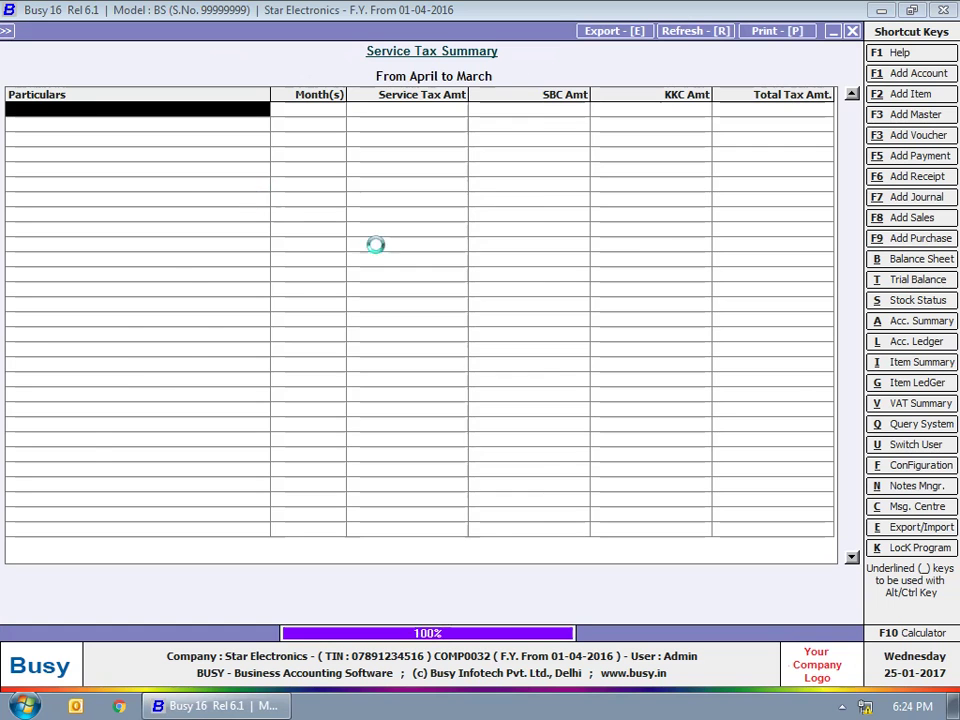
- Close the Service Tax Summary report, its settings and the reports list
key("Escape")
key("Escape")
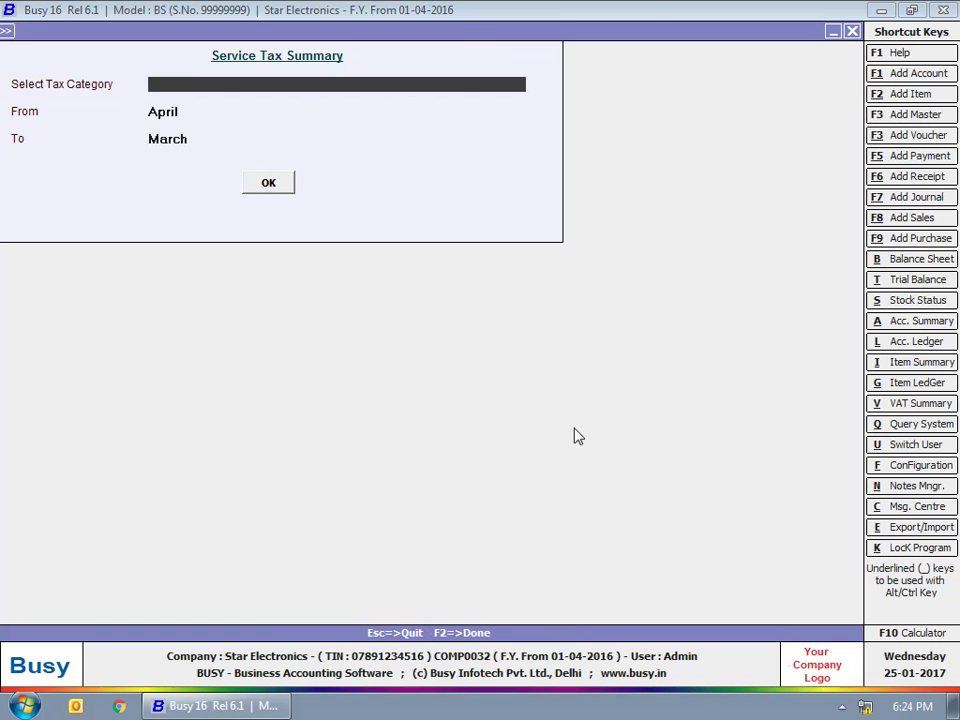
key("Escape")
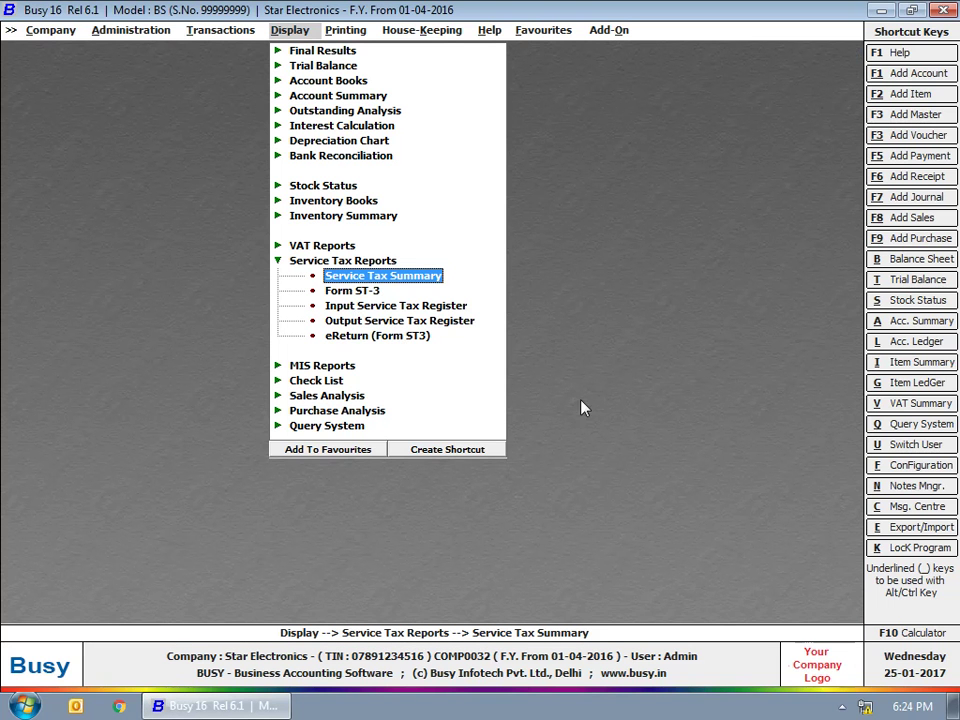
key("Escape")
key("Escape")
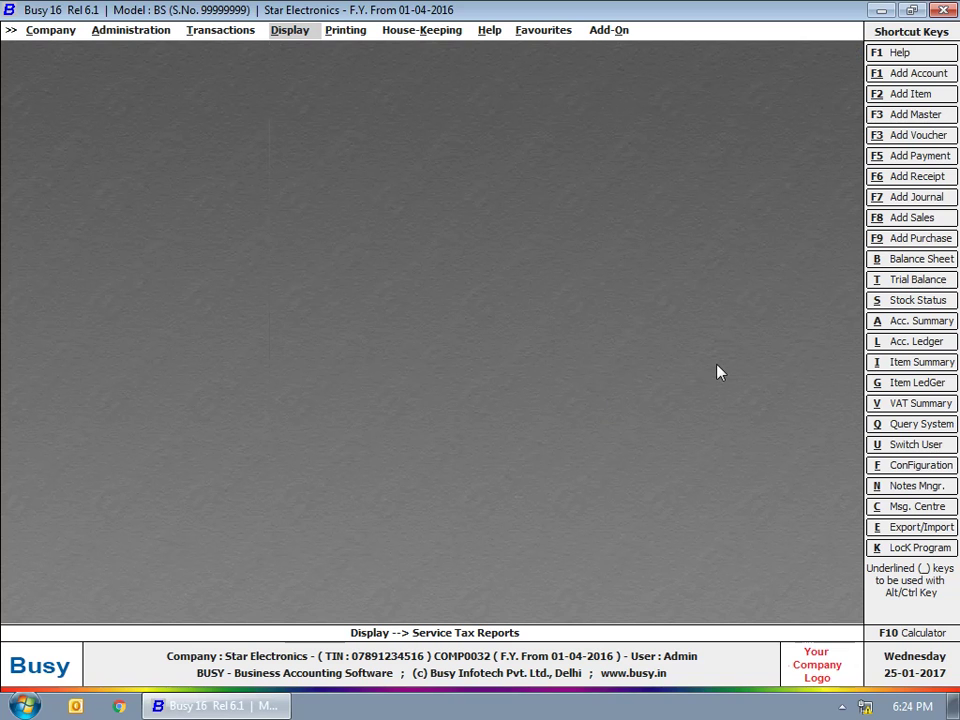